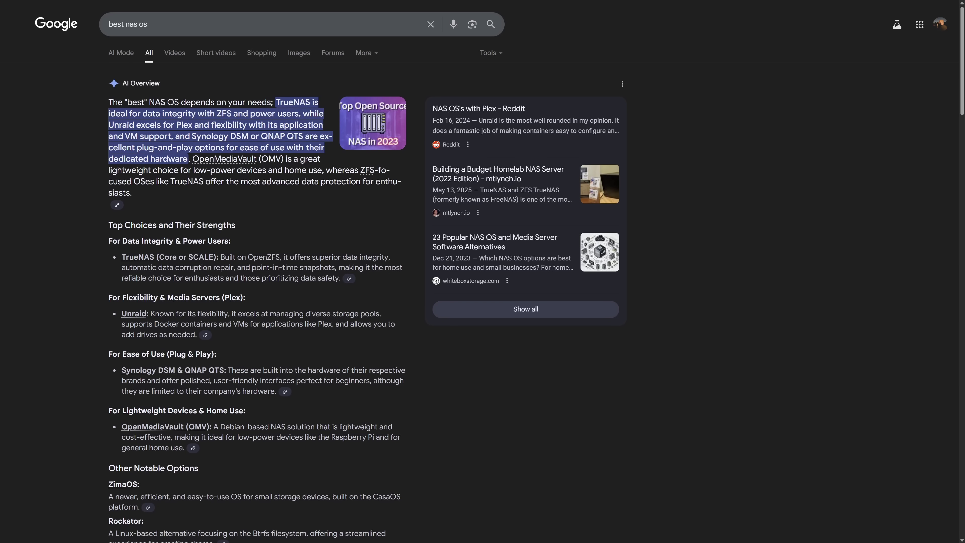
# Step: Choose the 31.5 GB VendorC USB Device as balenaEtcher's flash target for the TrueNAS ISO
pyautogui.moveTo(962, 60); pyautogui.dragTo(957, 94)
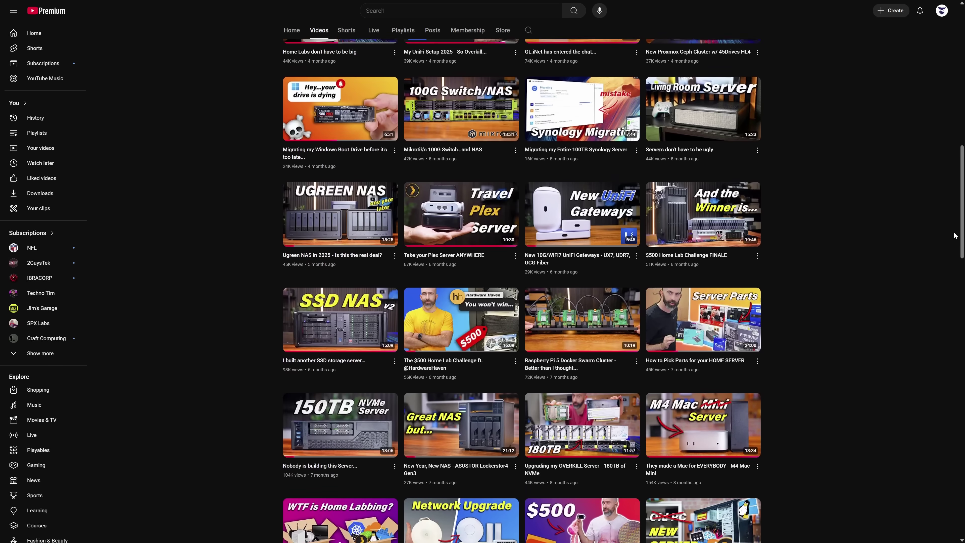
pyautogui.scroll(-3, 955, 244)
pyautogui.scroll(-4, 954, 254)
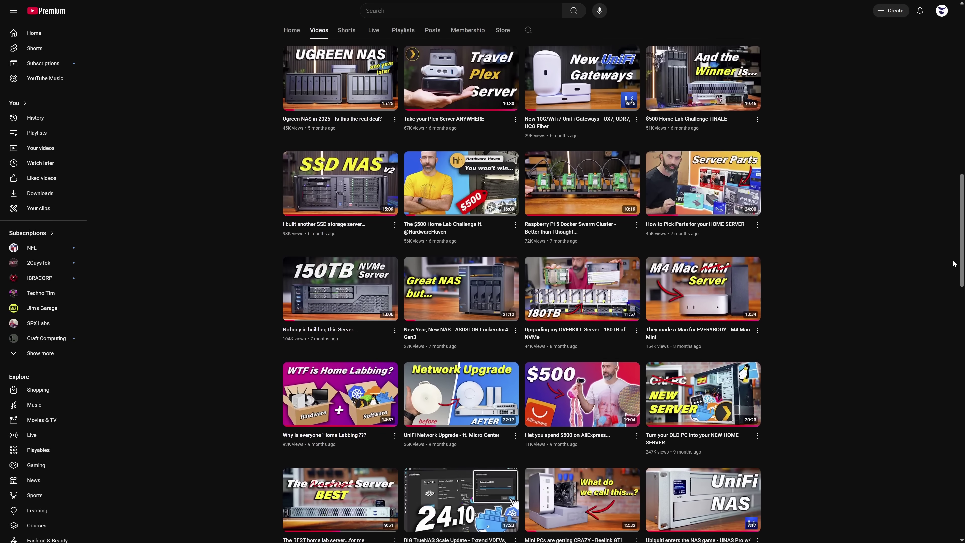
pyautogui.scroll(-2, 952, 285)
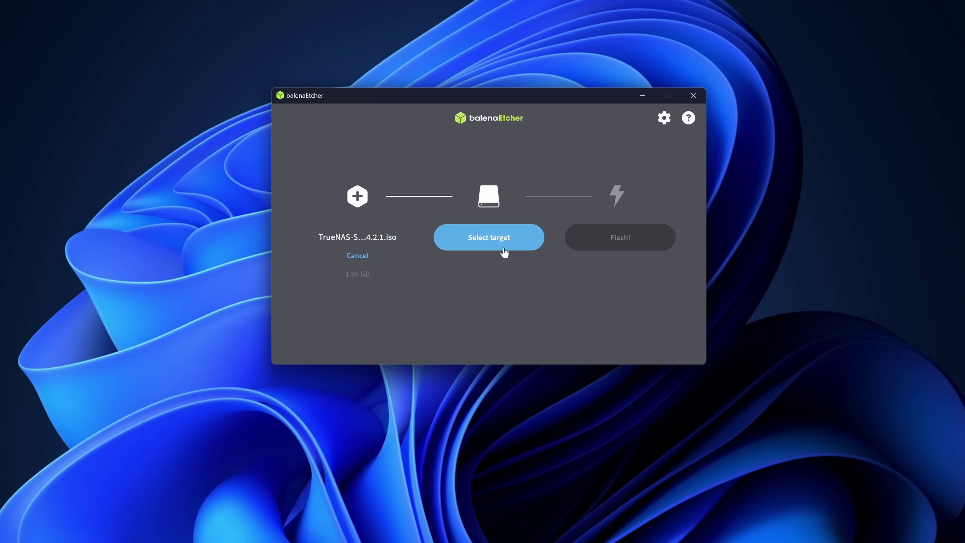
pyautogui.click(504, 252)
pyautogui.click(308, 183)
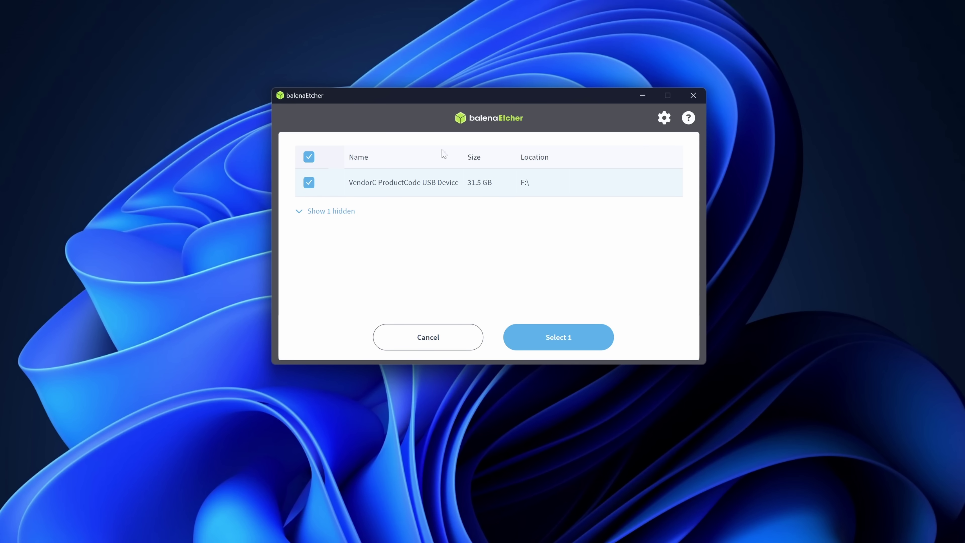
pyautogui.click(547, 342)
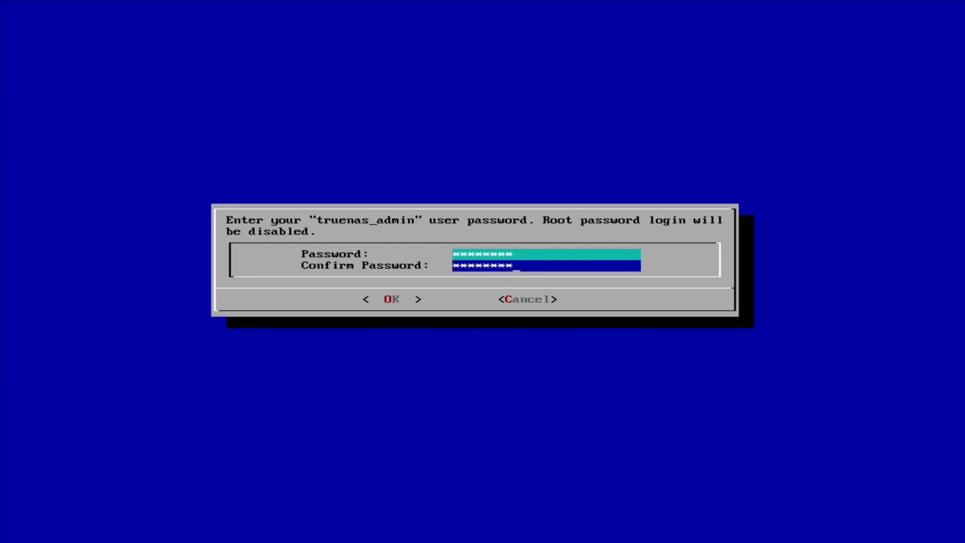
# Step: Finish installing TrueNAS with the truenas_admin password and sign in to the web UI at 10.0.1.144
pyautogui.press('Tab')
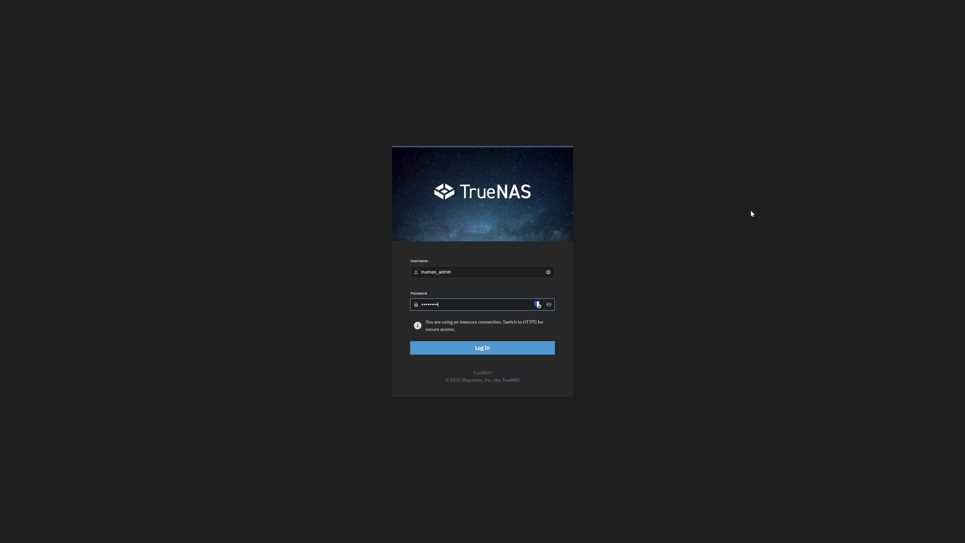
pyautogui.press('Return')
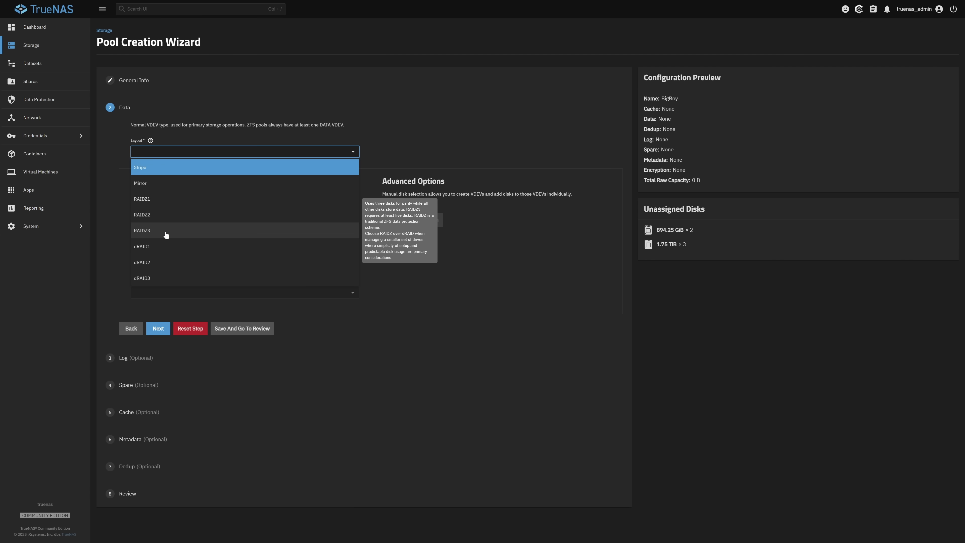
# Step: Create the BigBoy pool with a RAIDZ1 layout, skipping all optional vdev steps
pyautogui.click(135, 233)
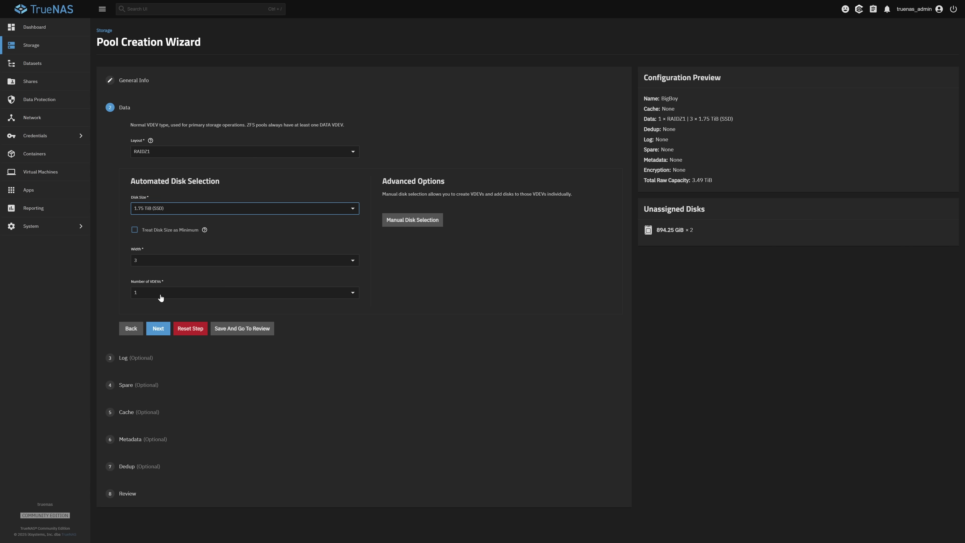
pyautogui.click(157, 330)
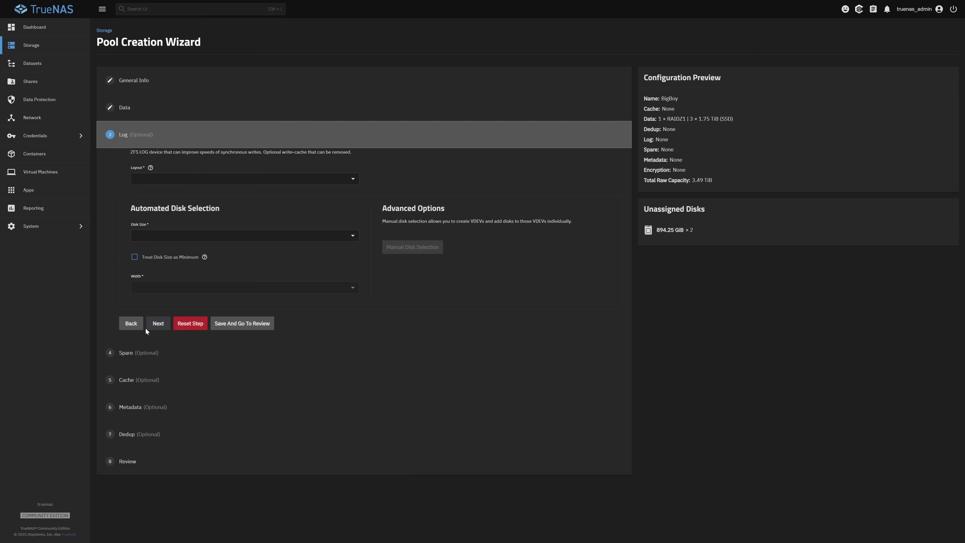
pyautogui.click(155, 325)
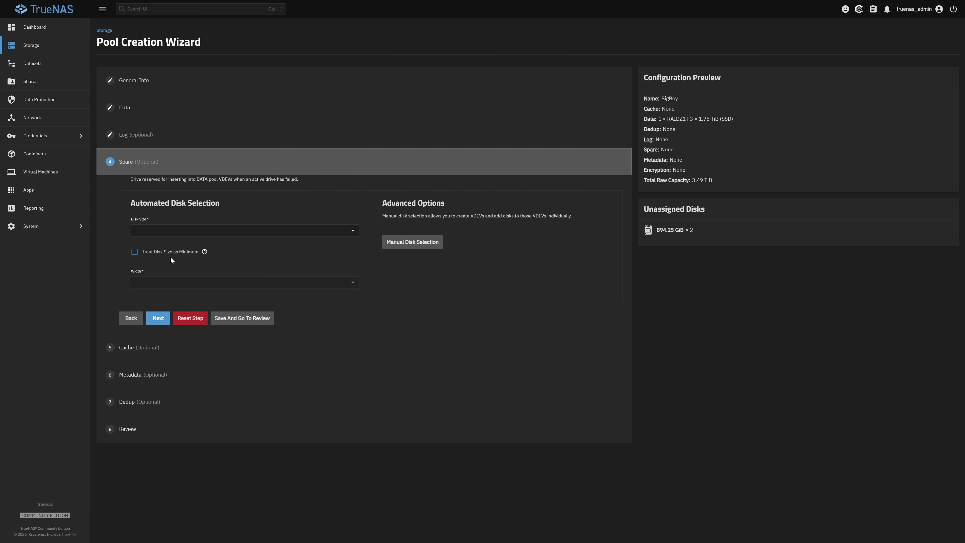
pyautogui.click(154, 320)
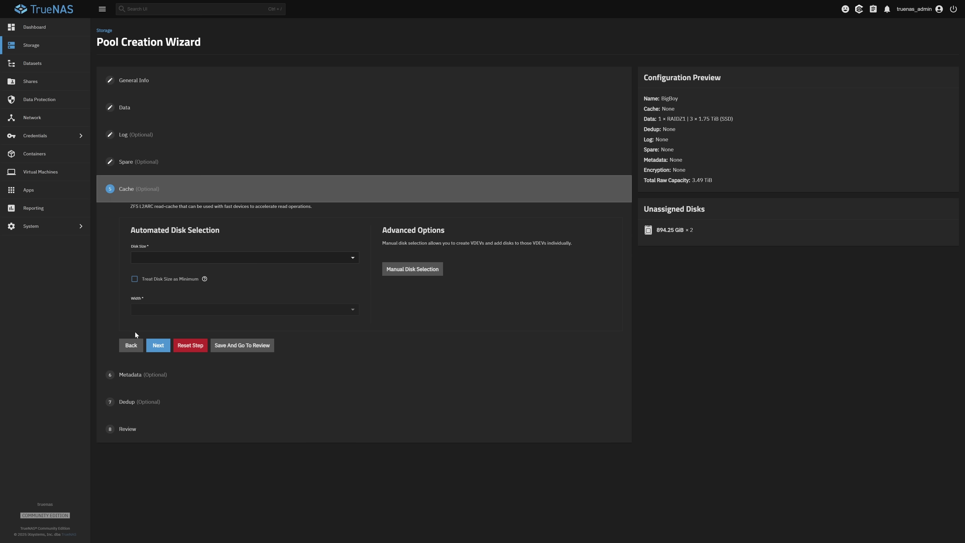
pyautogui.click(156, 346)
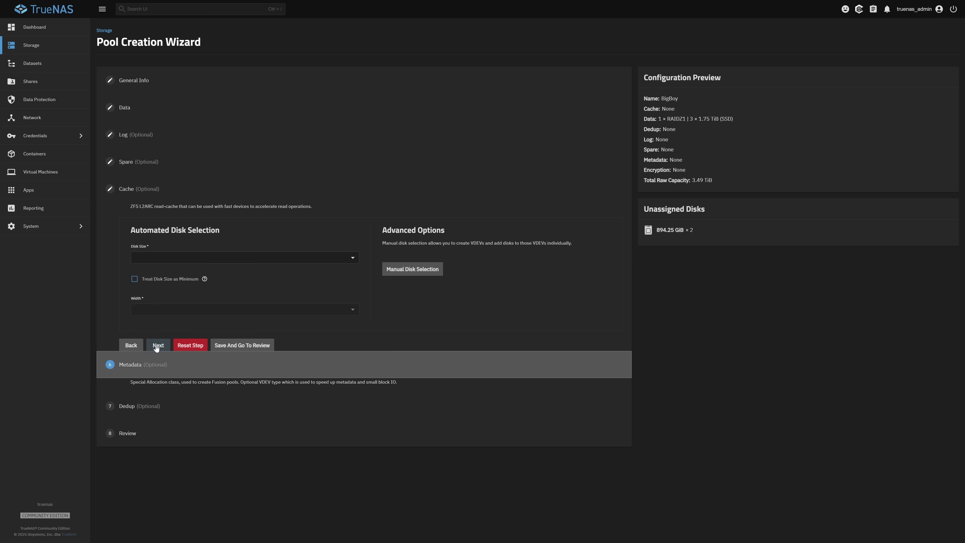
pyautogui.click(158, 437)
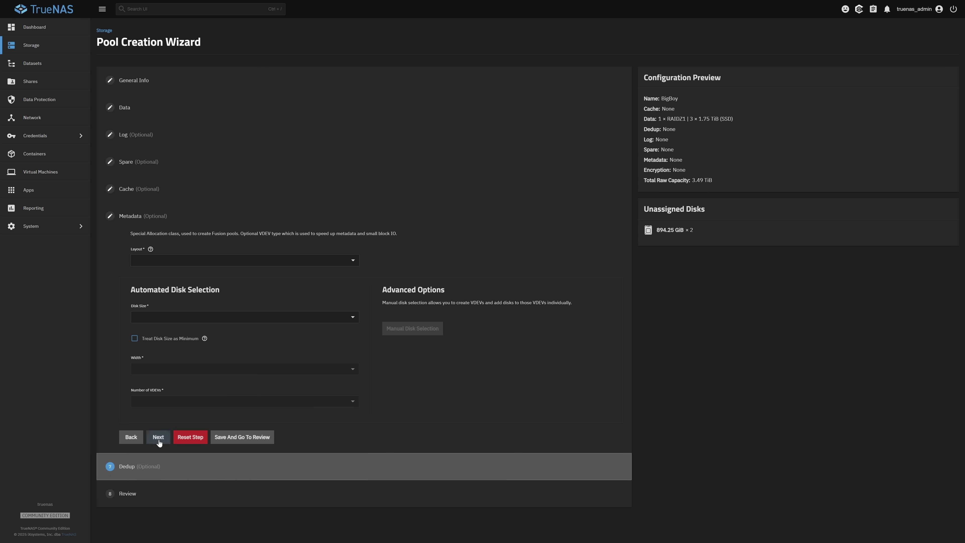
pyautogui.click(158, 463)
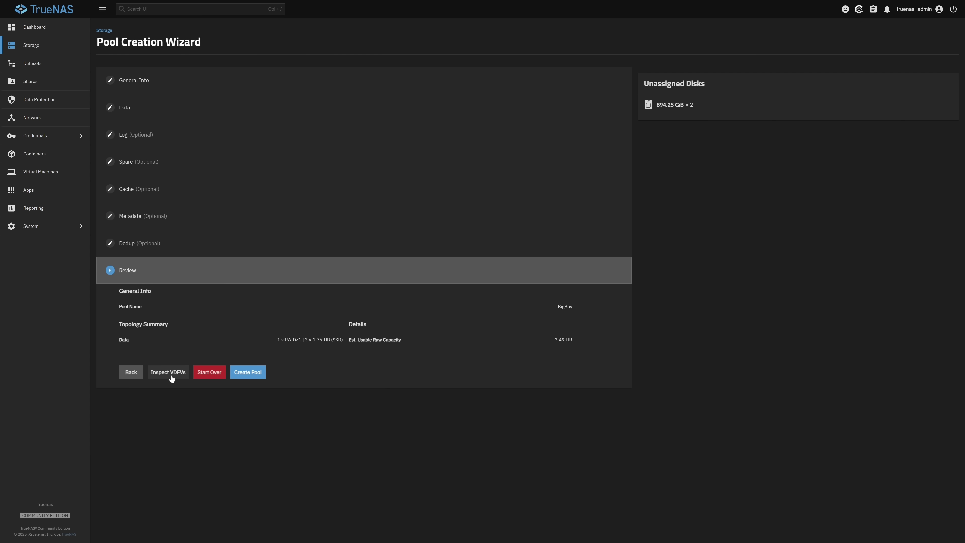
pyautogui.click(250, 373)
pyautogui.click(433, 292)
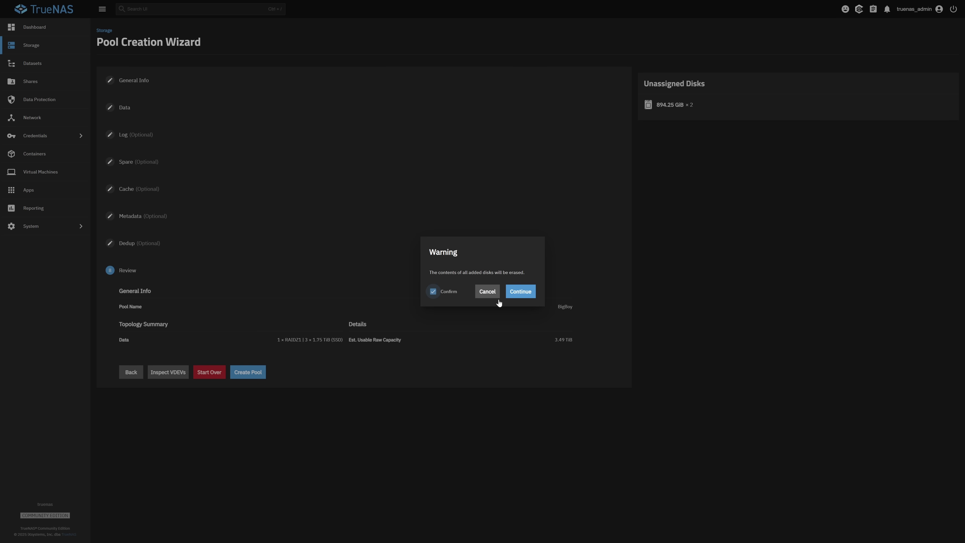
pyautogui.click(532, 291)
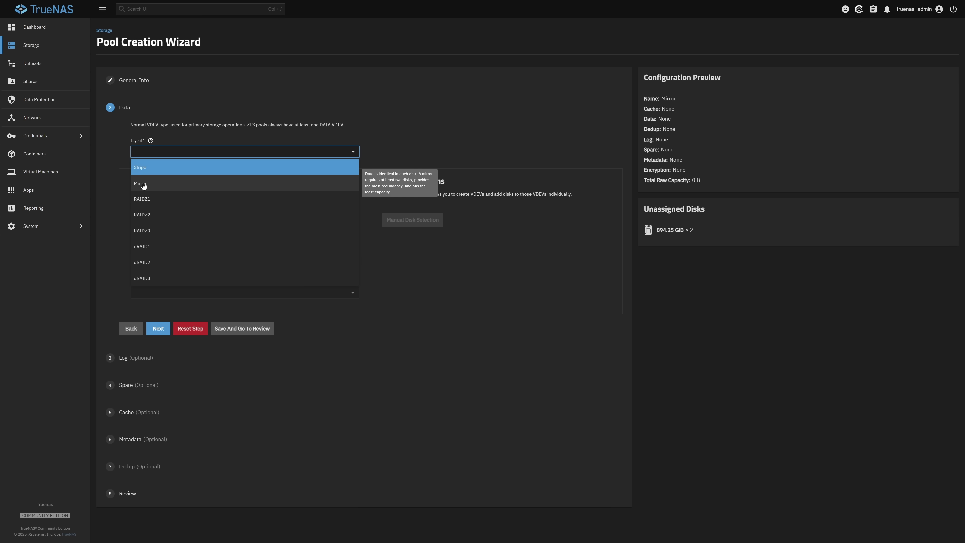
# Step: Start a second pool with a Mirror layout using the 894.25 GiB SSDs
pyautogui.click(151, 186)
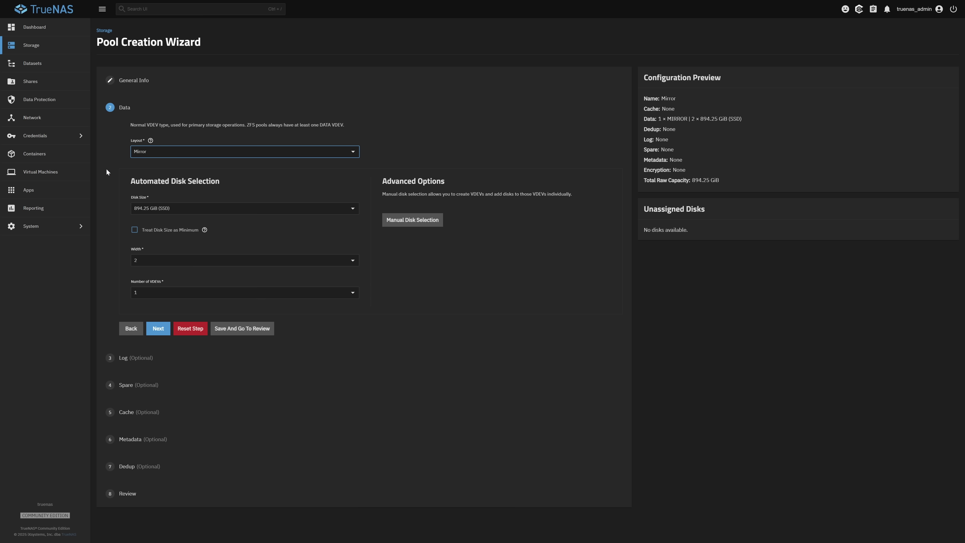
pyautogui.click(180, 209)
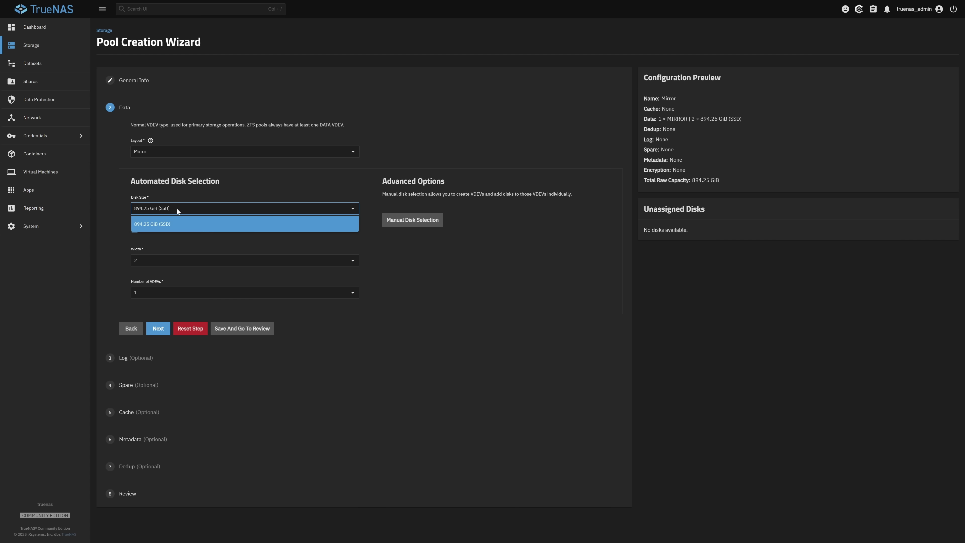
pyautogui.click(151, 225)
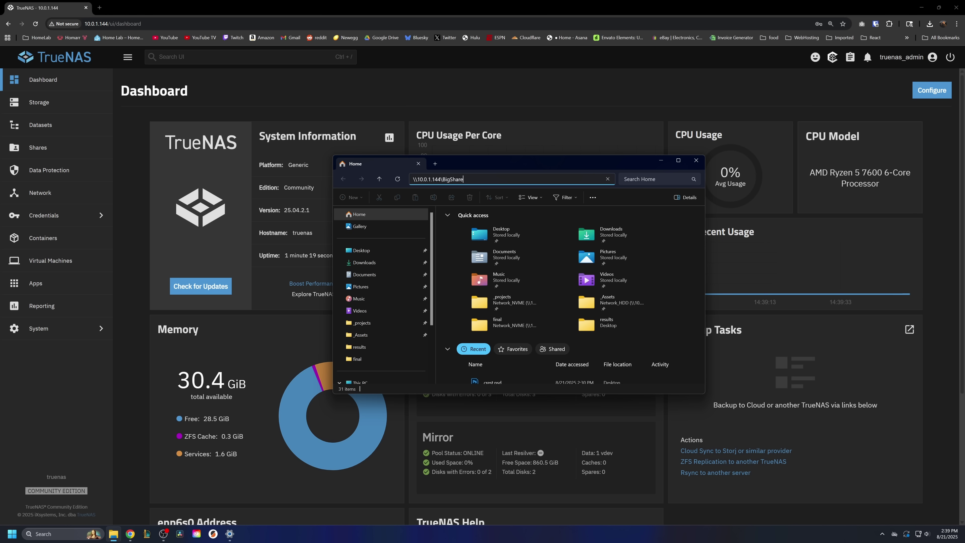
# Step: Open \\10.0.1.144\BigShare in File Explorer with network credentials and view the empty share
pyautogui.press('Return')
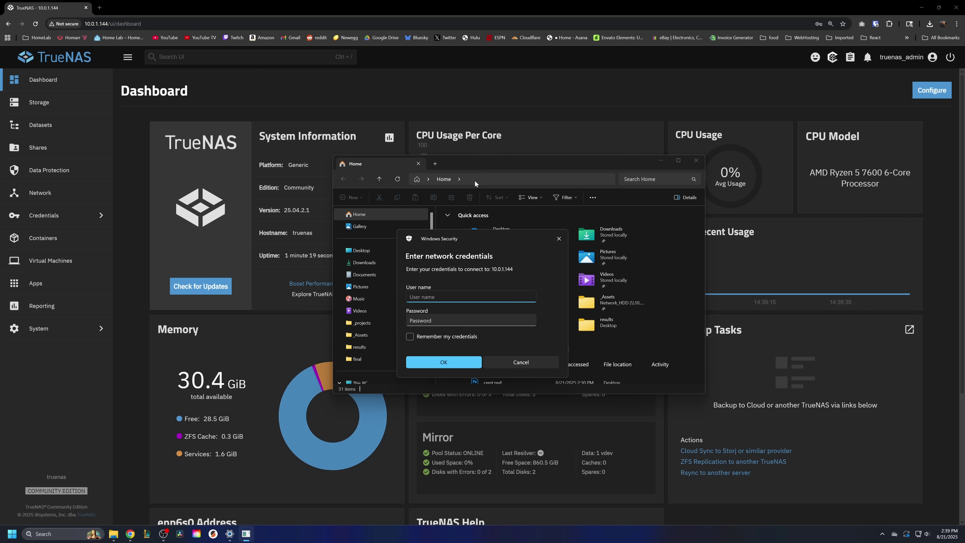
pyautogui.write('b')
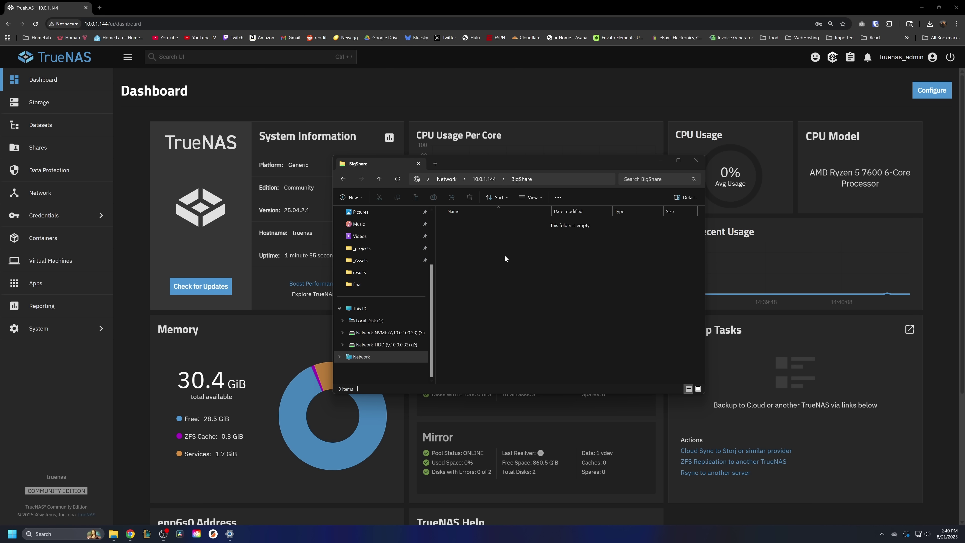
pyautogui.rightClick(500, 243)
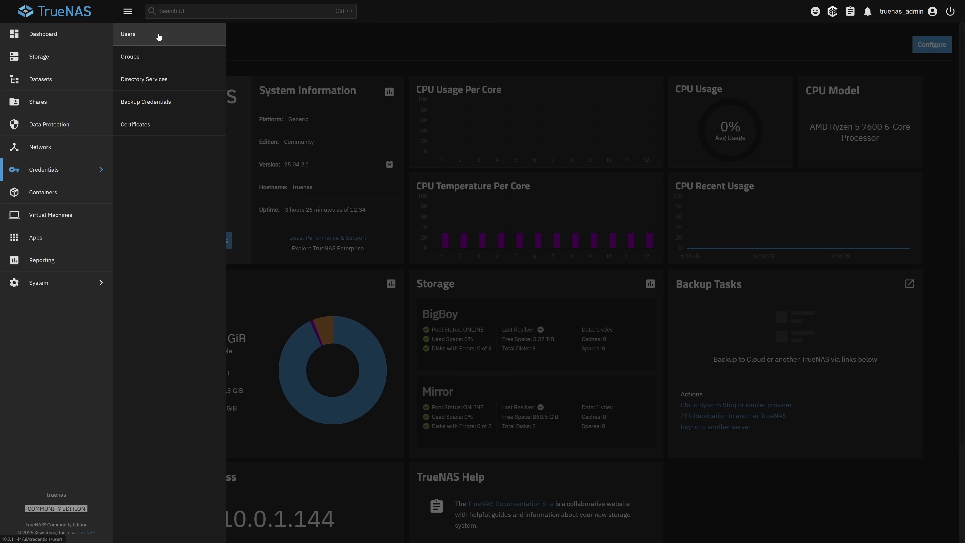
# Step: Add a new SMB user with UID 3000, then view the empty Shares overview
pyautogui.click(158, 36)
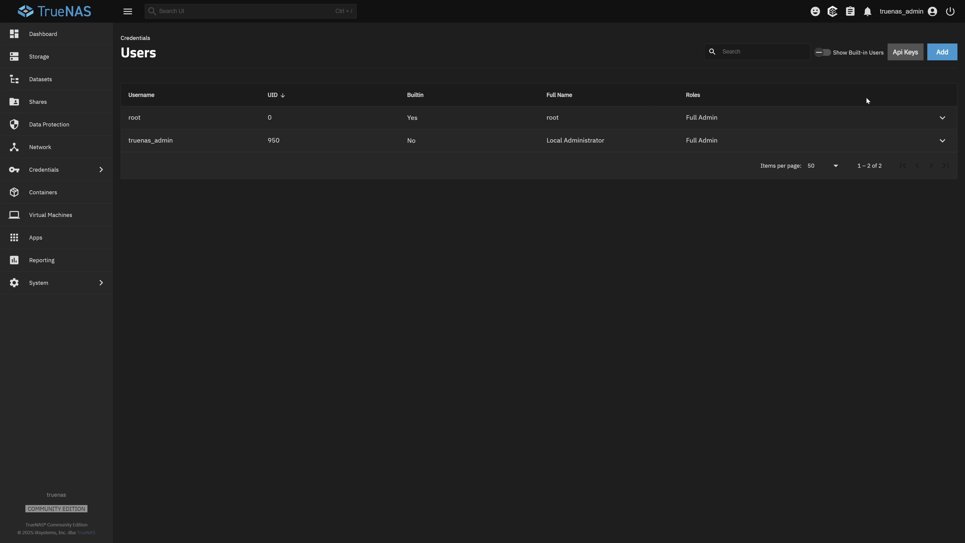
pyautogui.click(942, 52)
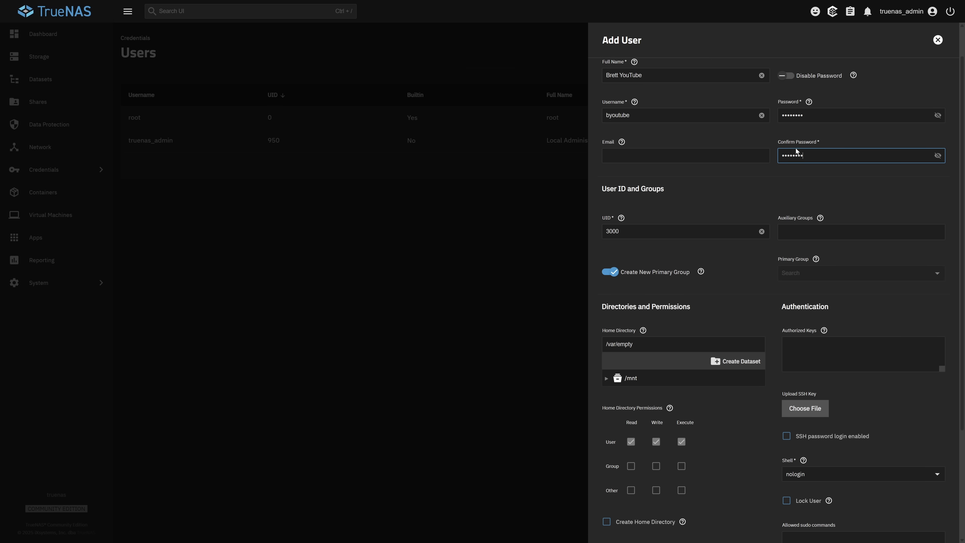
pyautogui.scroll(-1, 798, 152)
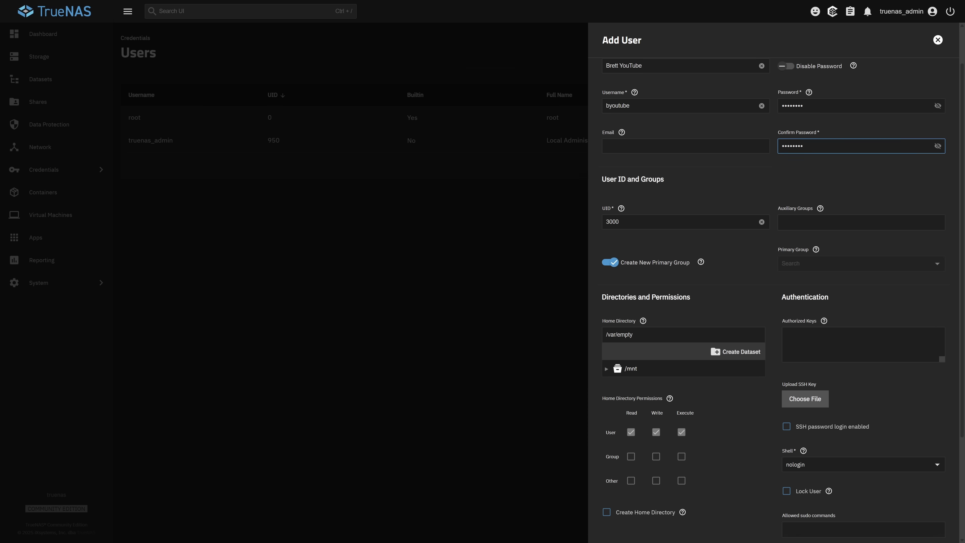
pyautogui.scroll(-3, 758, 204)
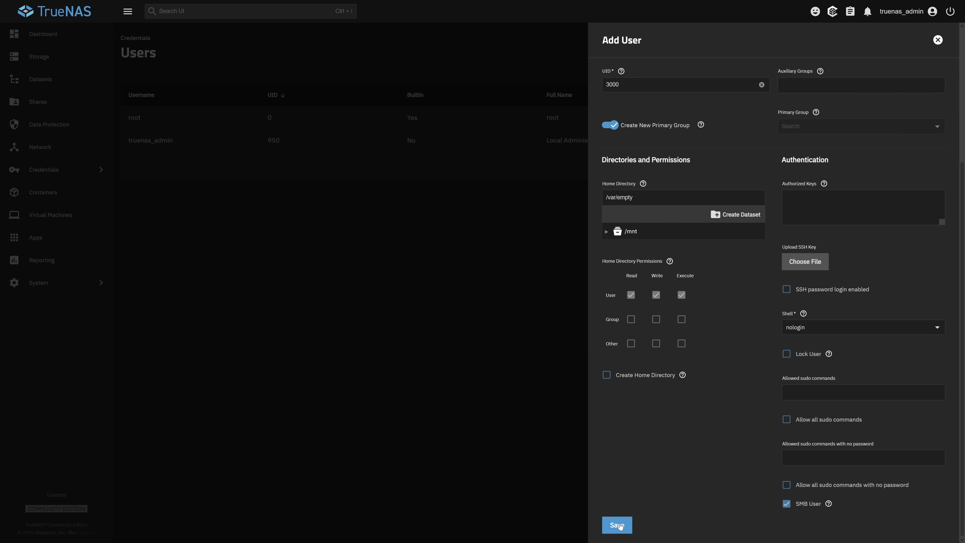
pyautogui.click(618, 526)
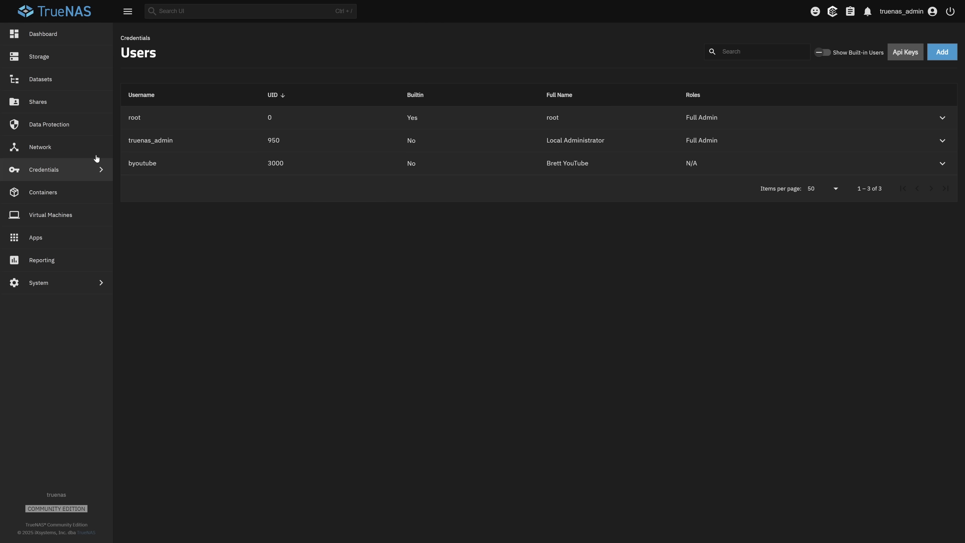
pyautogui.click(57, 106)
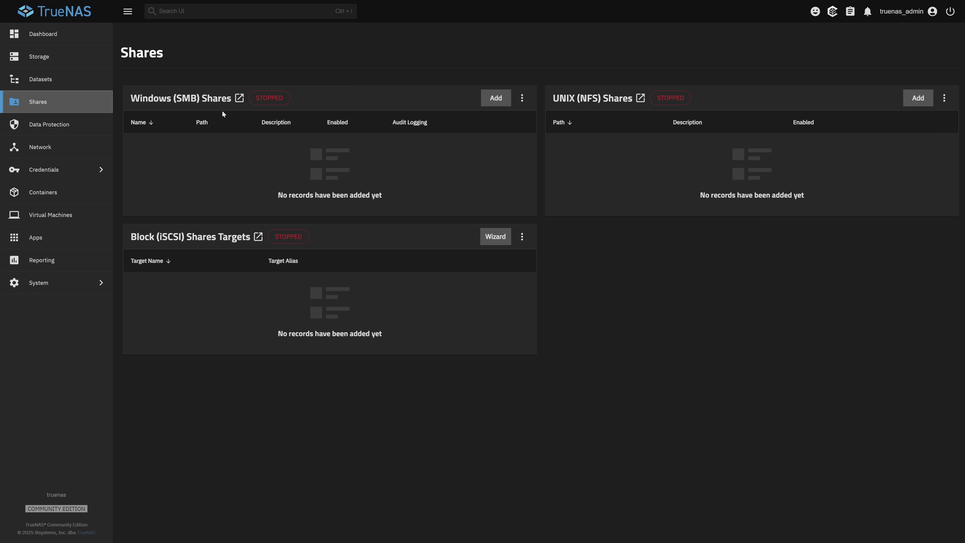
# Step: Add an SMB share on a new BigShare dataset under the BigBoy pool
pyautogui.click(499, 101)
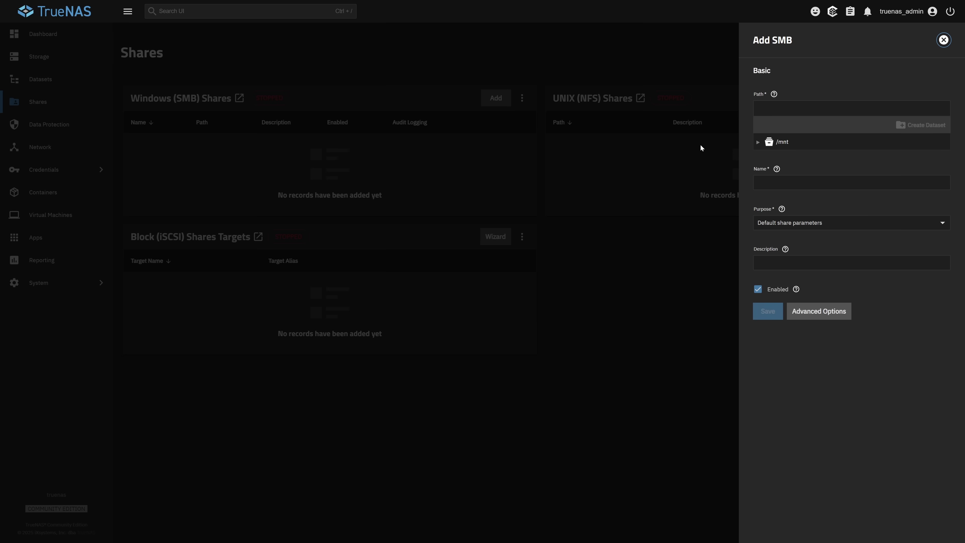
pyautogui.click(779, 143)
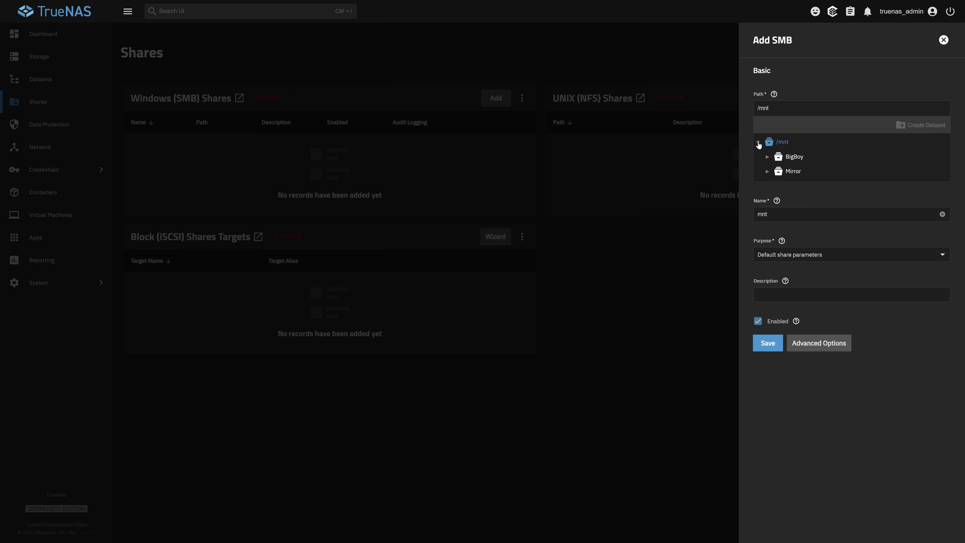
pyautogui.click(795, 160)
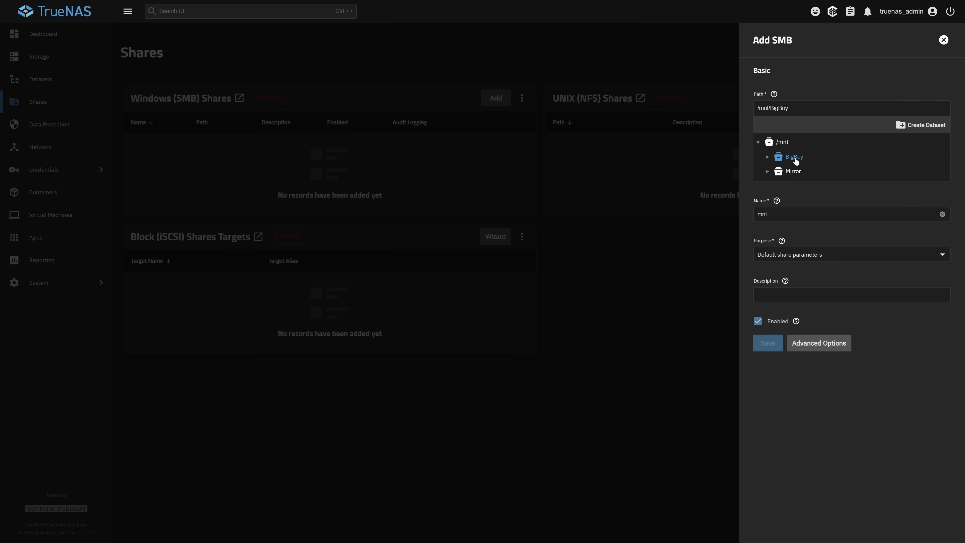
pyautogui.click(926, 126)
pyautogui.write('BigShare')
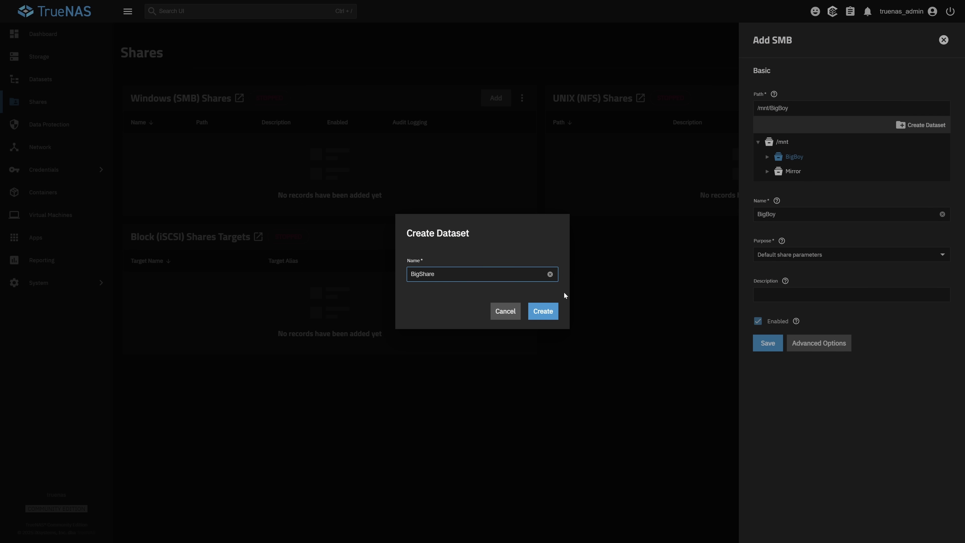
pyautogui.click(543, 316)
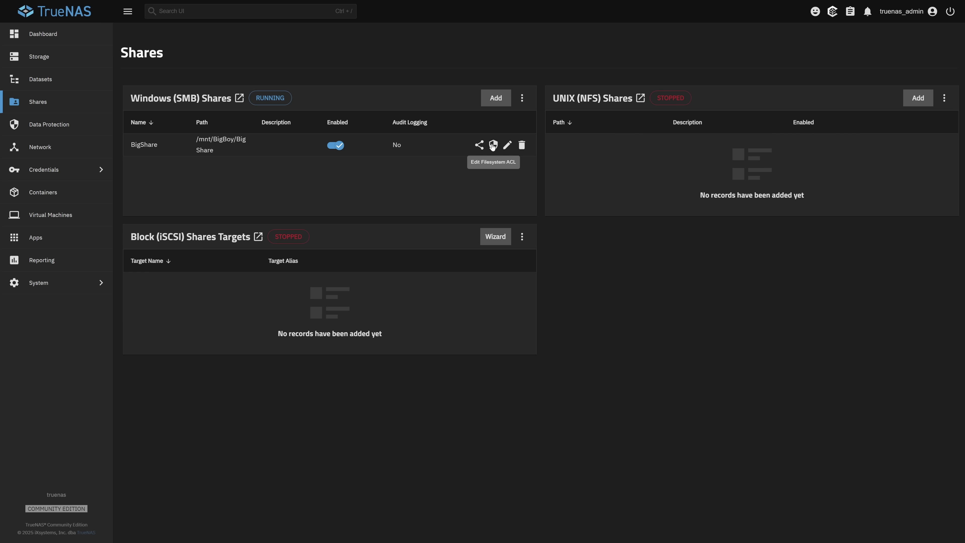
# Step: Add an ACL entry giving the NAS user Full Control of BigShare and save it
pyautogui.click(493, 145)
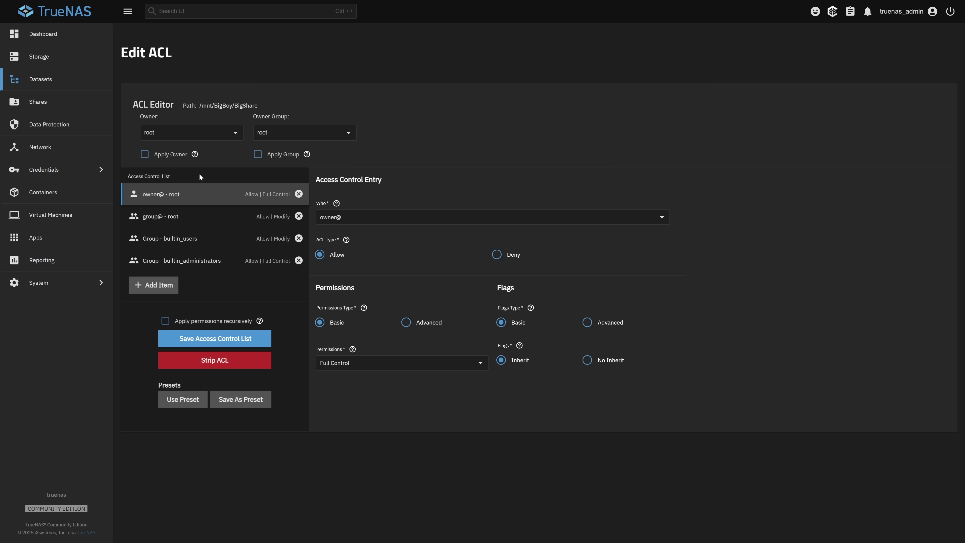
pyautogui.click(149, 285)
pyautogui.click(376, 218)
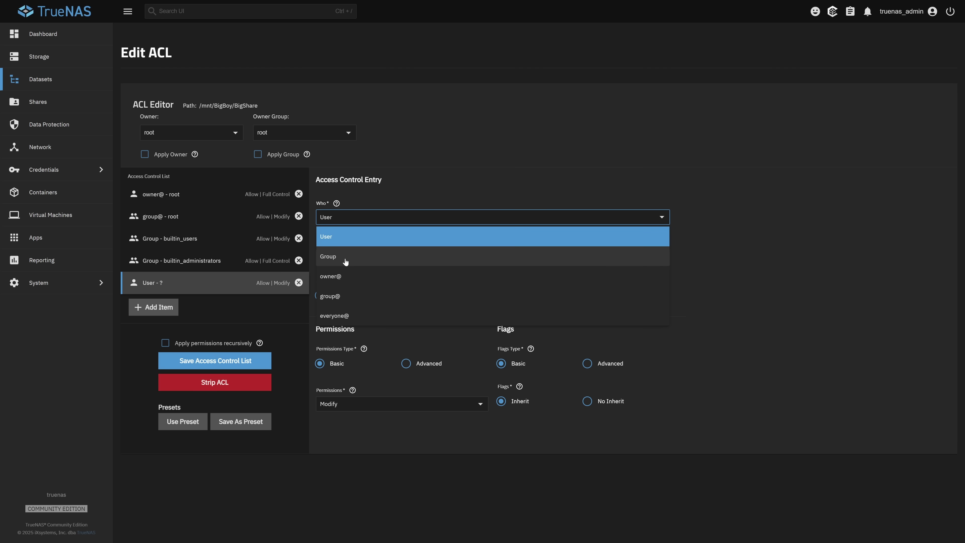
pyautogui.press('Escape')
pyautogui.click(355, 262)
pyautogui.click(338, 301)
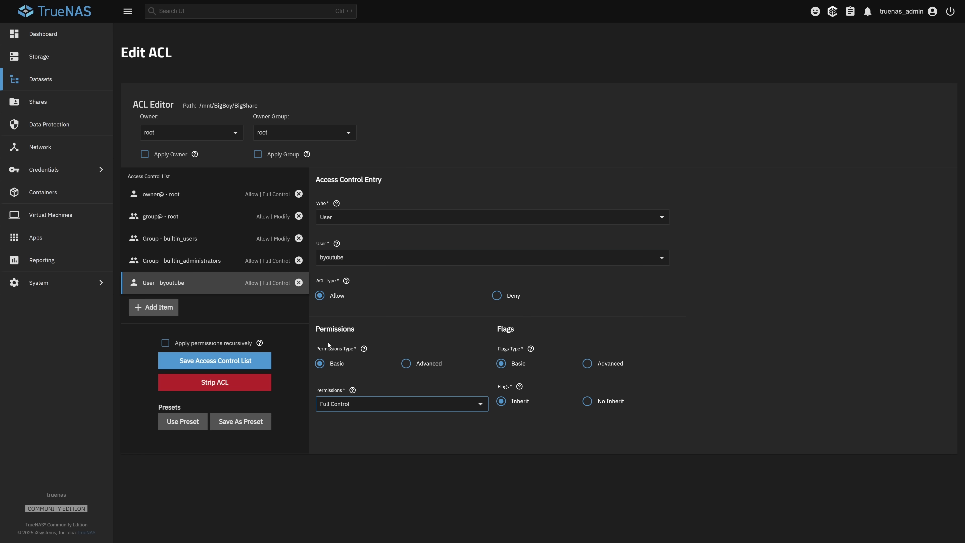
pyautogui.click(211, 363)
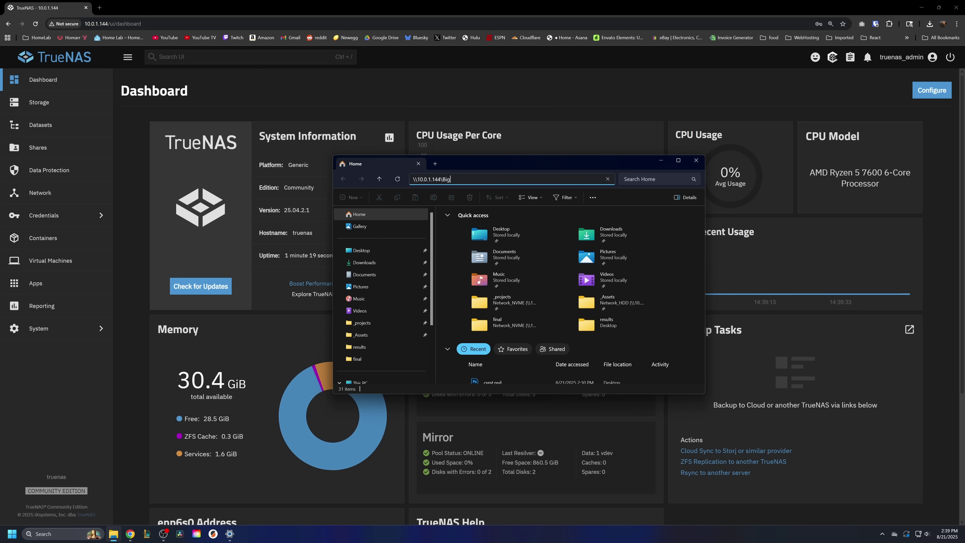
# Step: Open \\10.0.1.144\BigShare, signing in with the NAS user's name and password
pyautogui.press('Return')
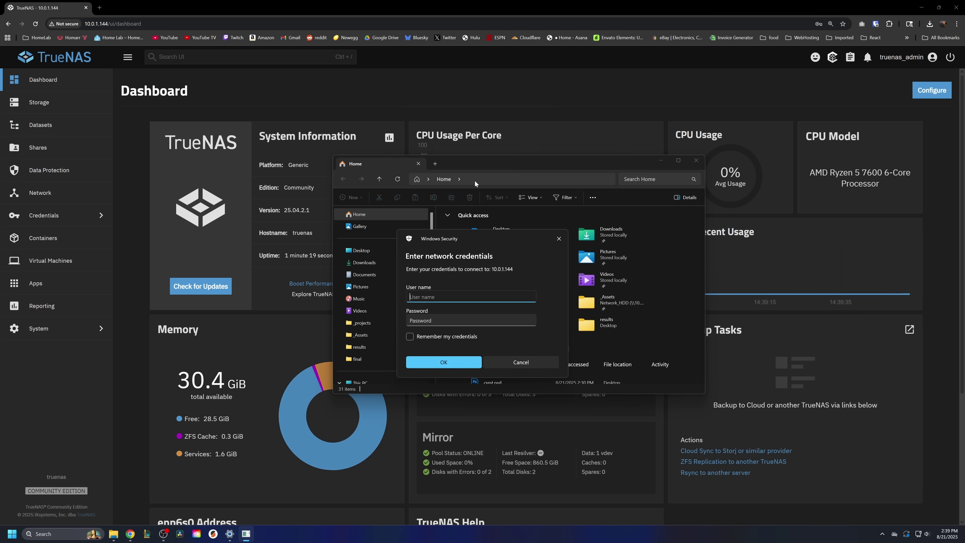
pyautogui.write('byoutube')
pyautogui.press('Tab')
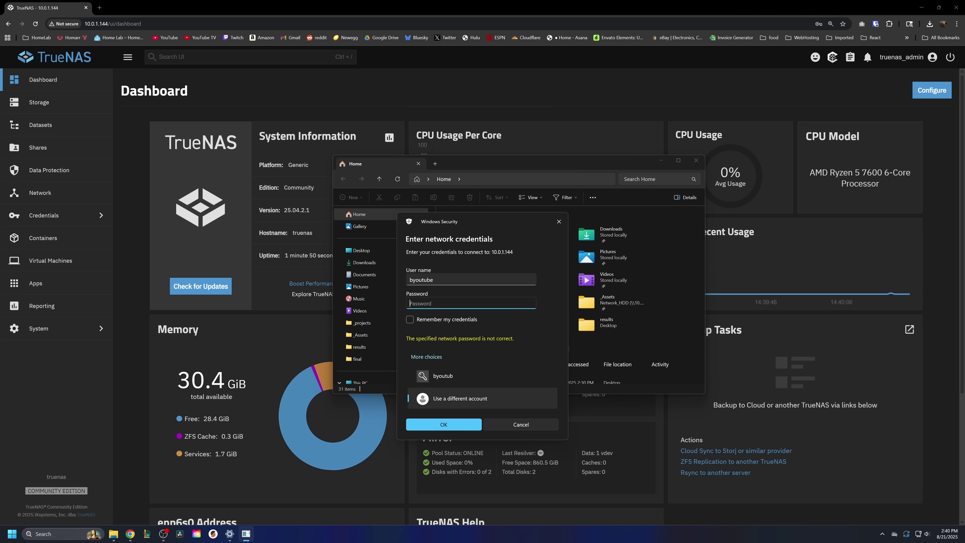
pyautogui.write('••••••')
pyautogui.press('Return')
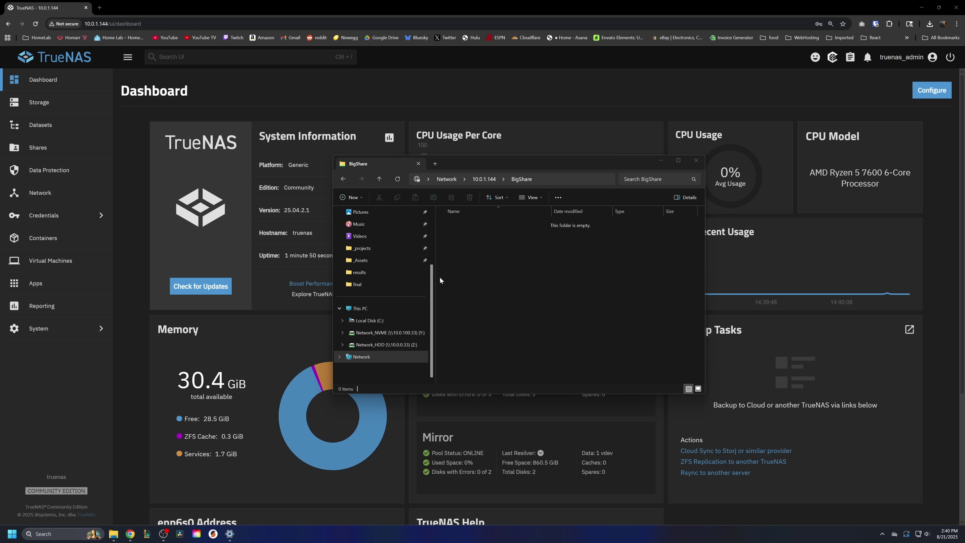
pyautogui.rightClick(501, 243)
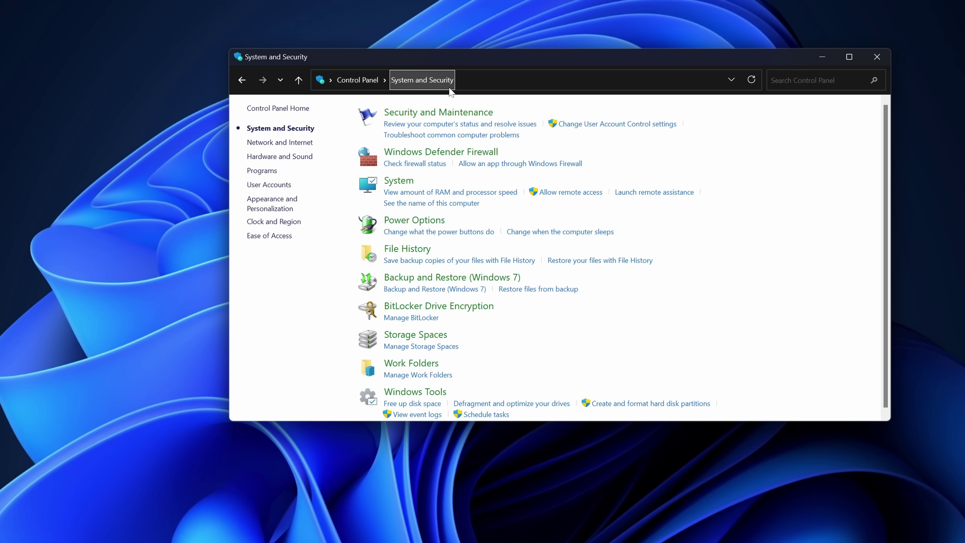
# Step: Set up Windows 7 Backup to save to \\10.0.1.144\BigShare\Brett with network credentials
pyautogui.click(424, 290)
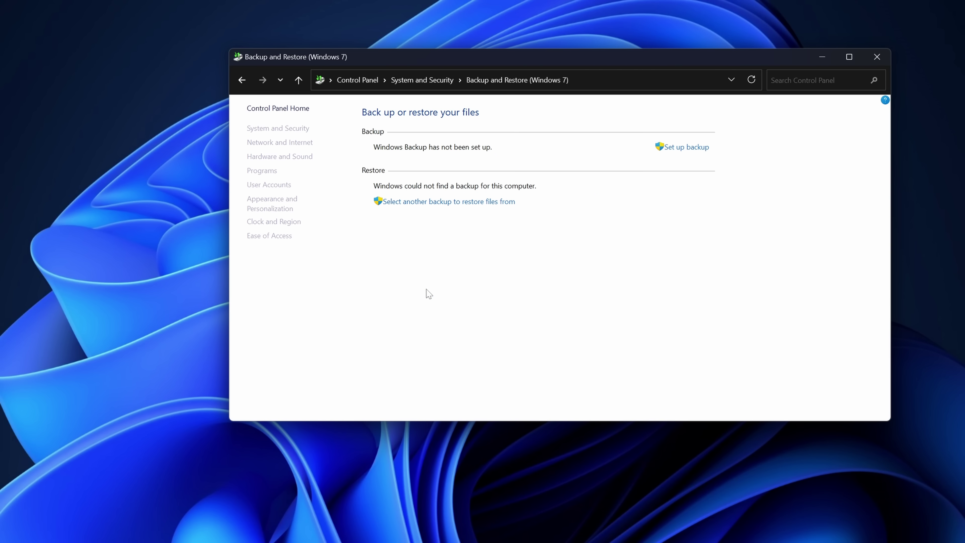
pyautogui.click(694, 148)
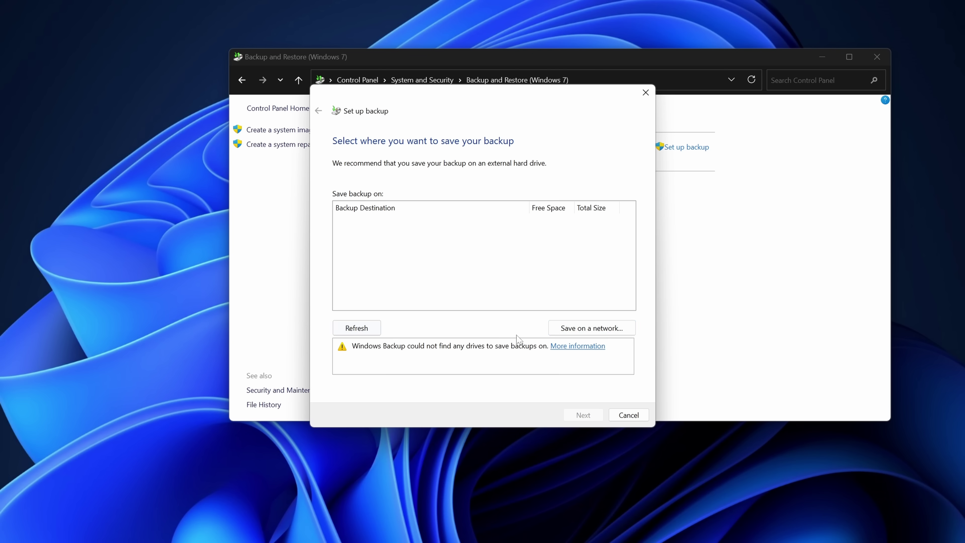
pyautogui.click(587, 329)
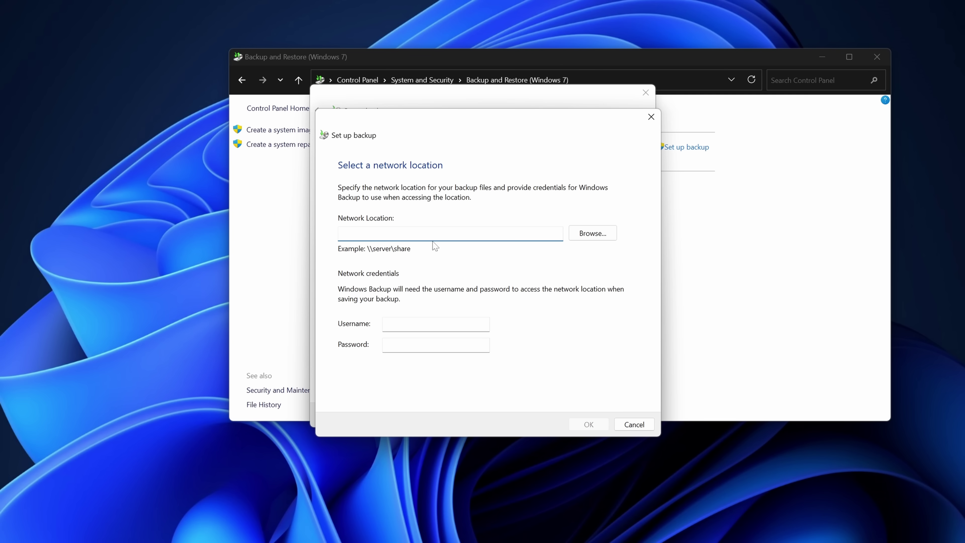
pyautogui.write('\\10.0.1.144\\BigShare\\Bret')
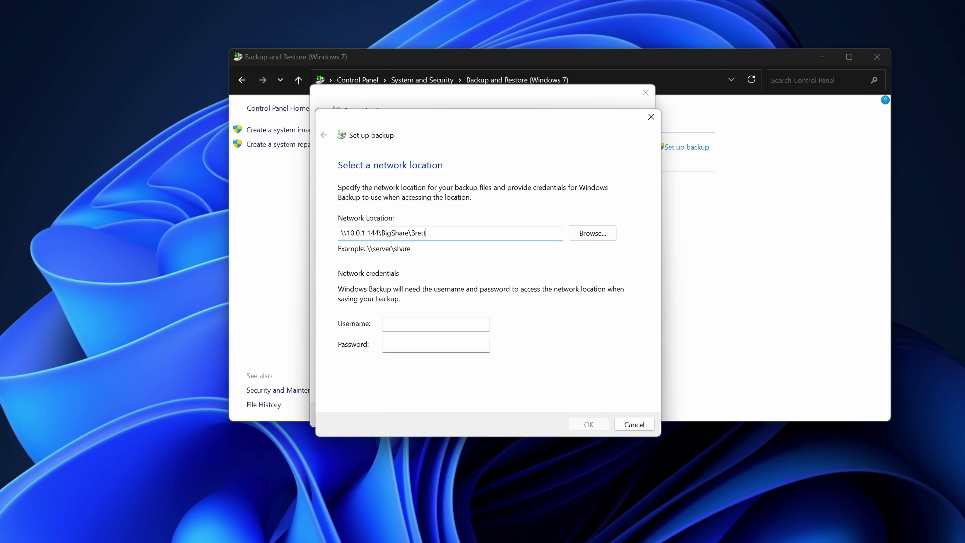
pyautogui.write('t')
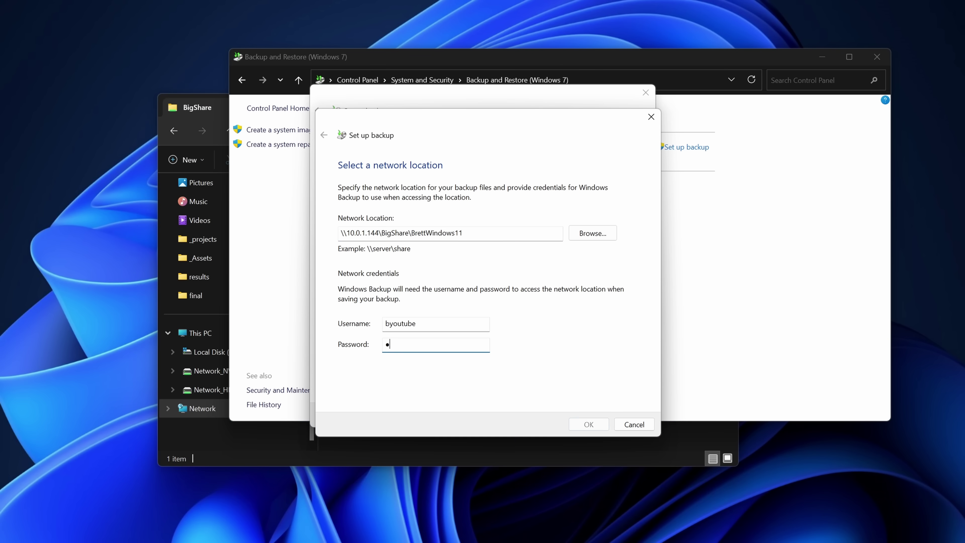
pyautogui.write('•••')
pyautogui.click(589, 424)
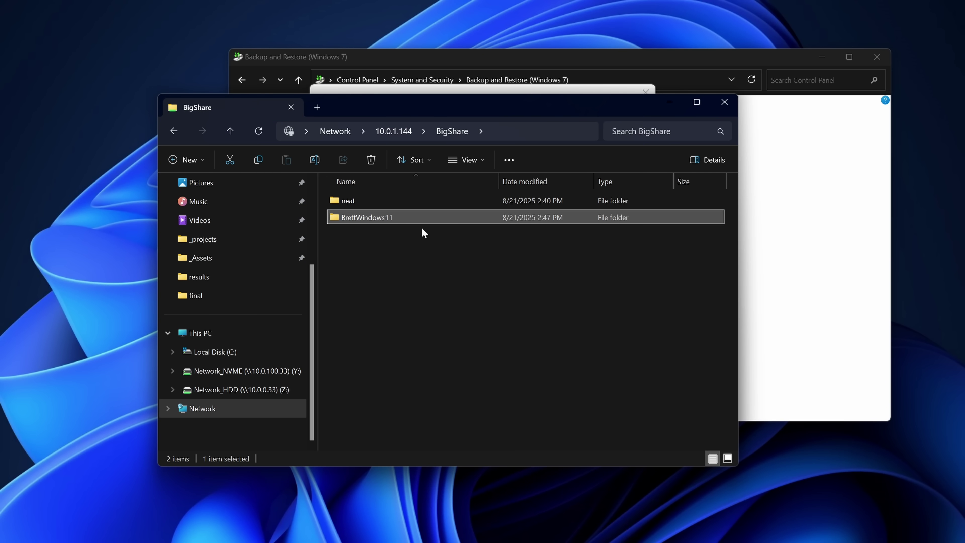
# Step: Choose backup items manually, keep the daily 7:00 PM schedule, and save and run the backup
pyautogui.click(351, 200)
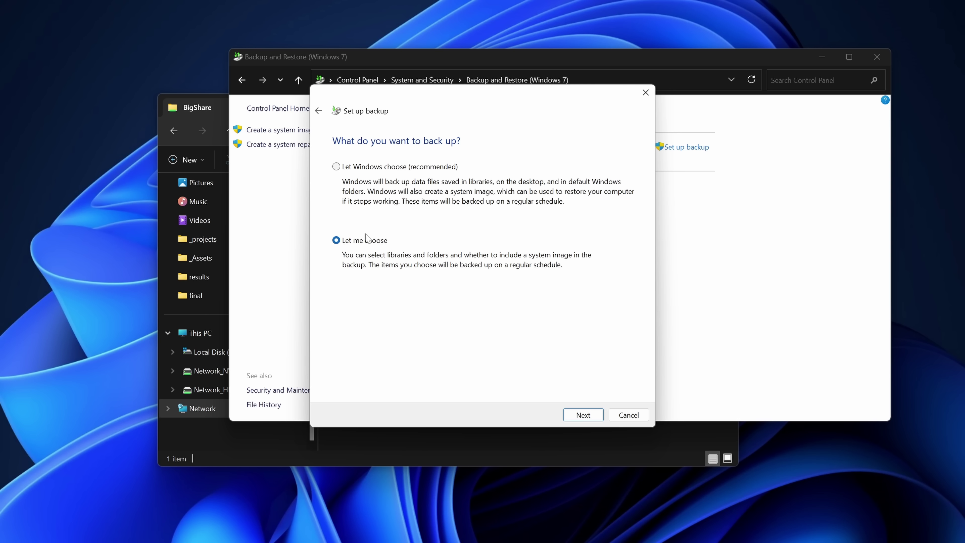
pyautogui.click(584, 414)
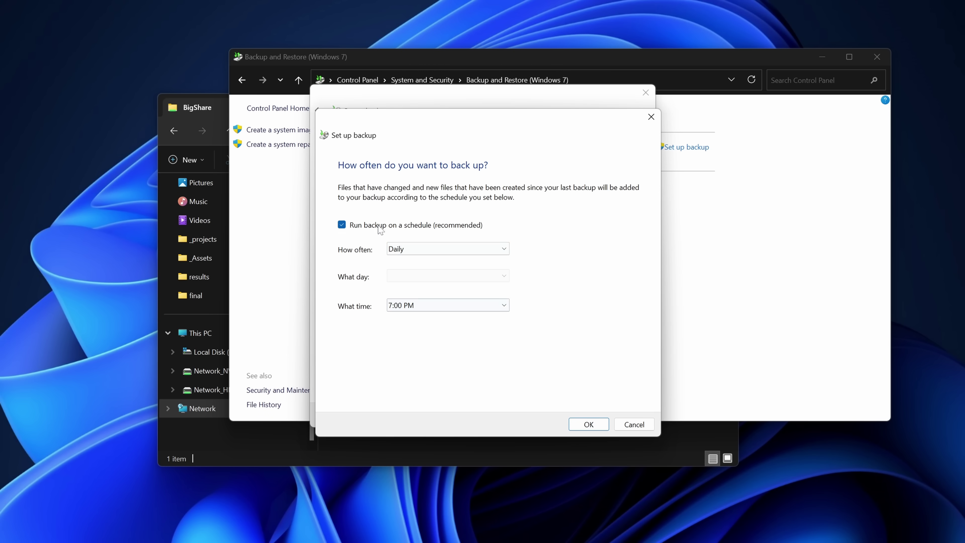
pyautogui.click(582, 415)
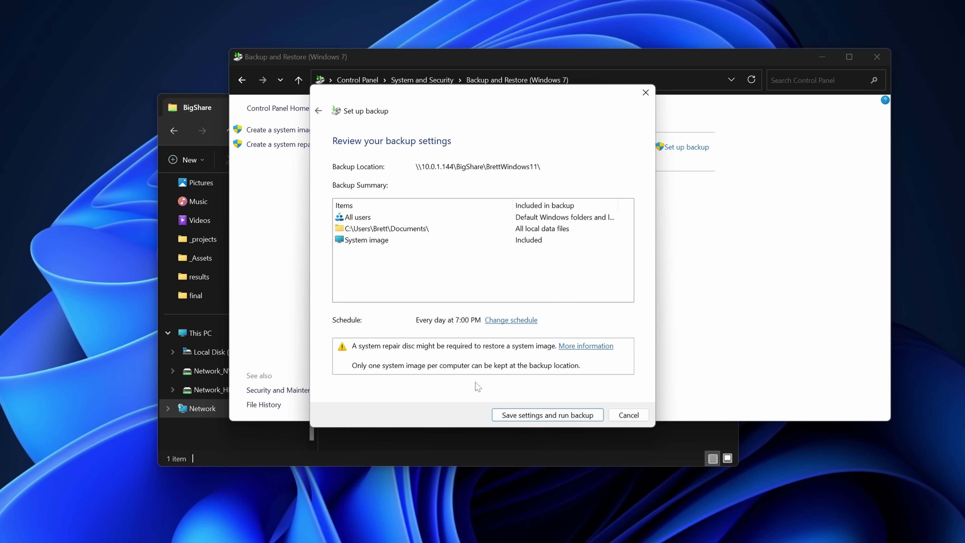
pyautogui.click(551, 417)
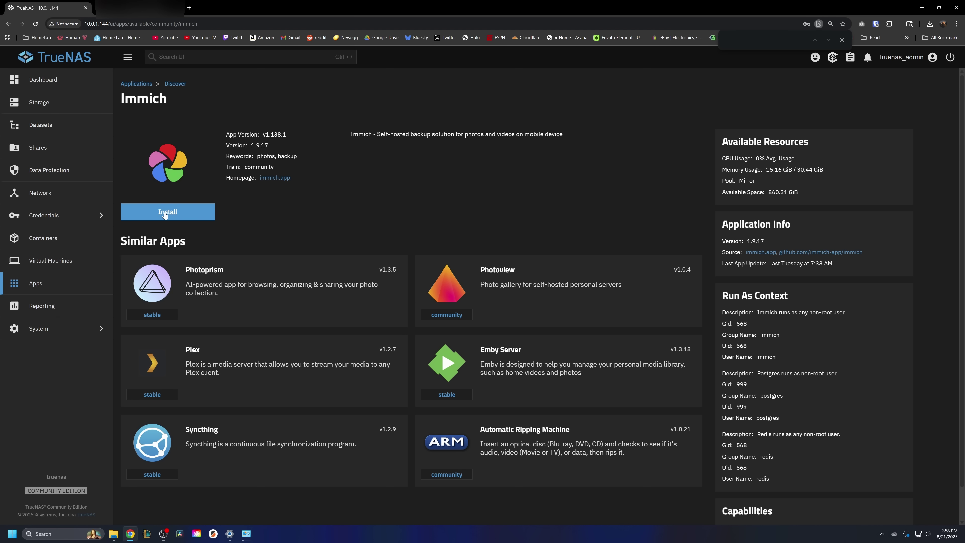
# Step: Begin installing Immich with timezone America/Chicago and machine learning disabled
pyautogui.click(165, 215)
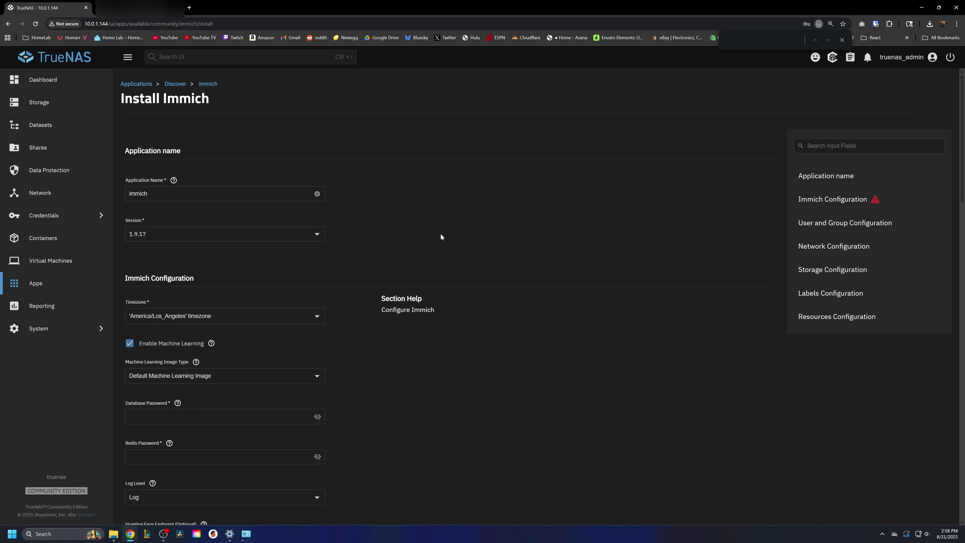
pyautogui.press('F11')
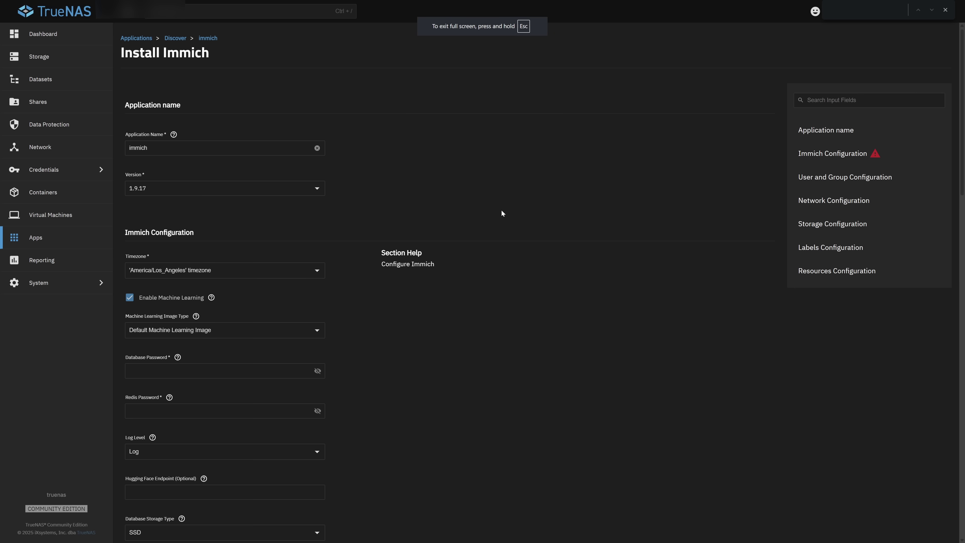
pyautogui.click(311, 270)
pyautogui.click(190, 338)
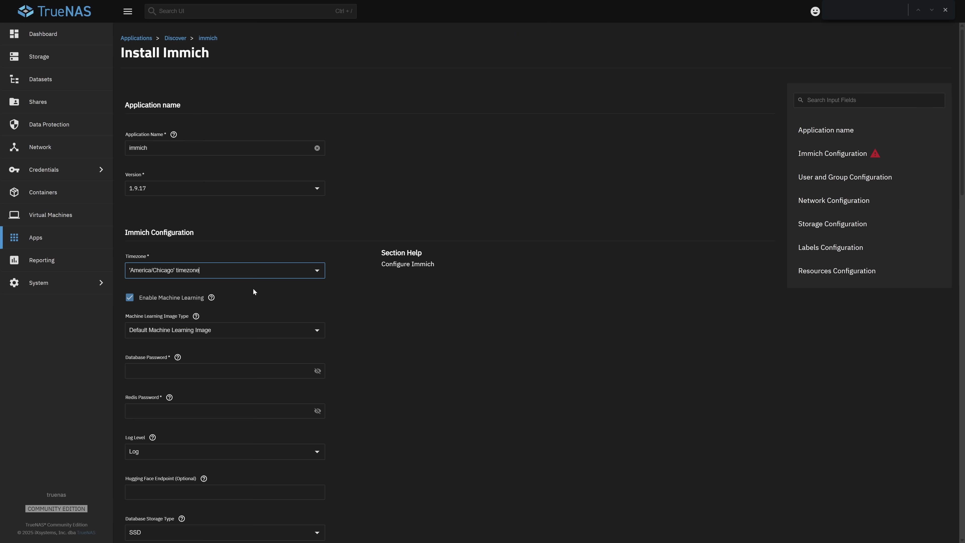
pyautogui.click(130, 298)
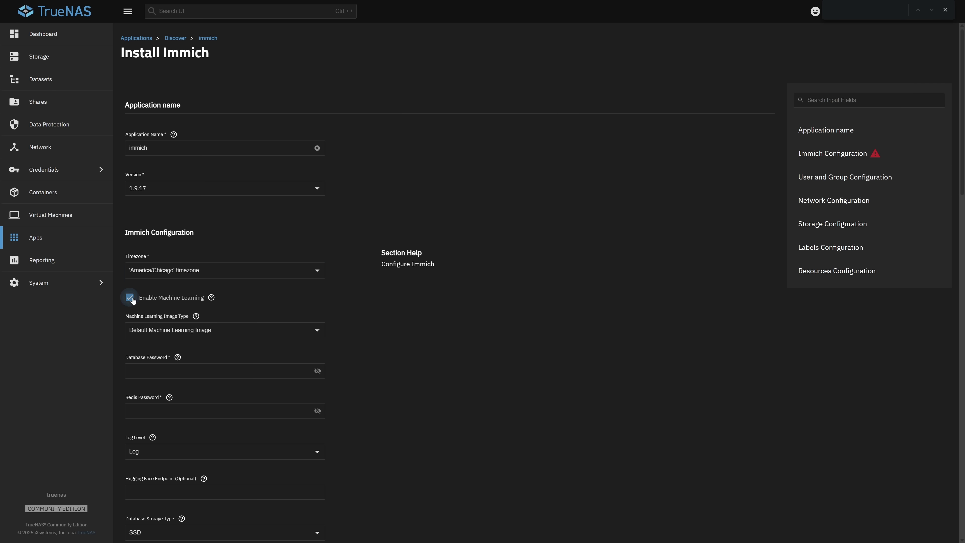
# Step: Fill in the database and Redis passwords and keep SSD as database storage type
pyautogui.click(225, 371)
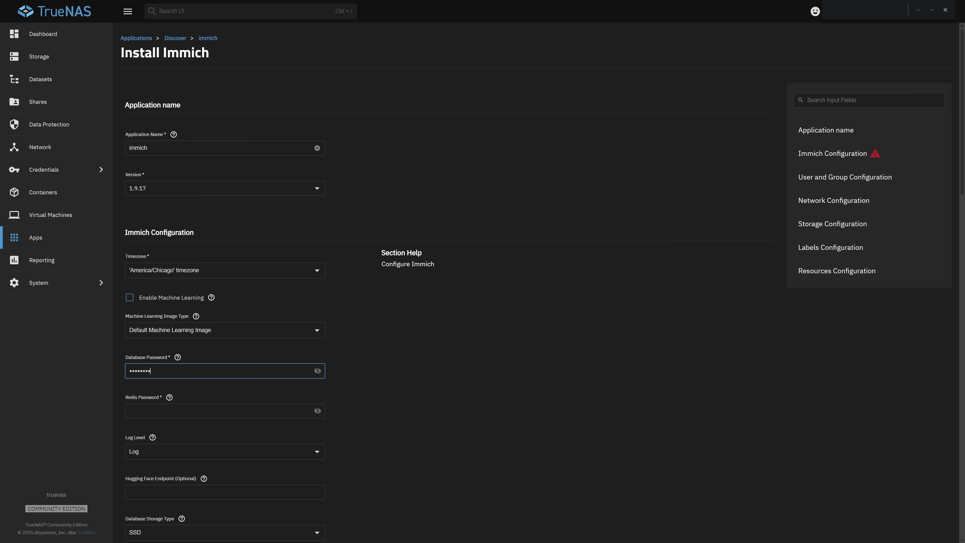
pyautogui.press('Tab')
pyautogui.write('•')
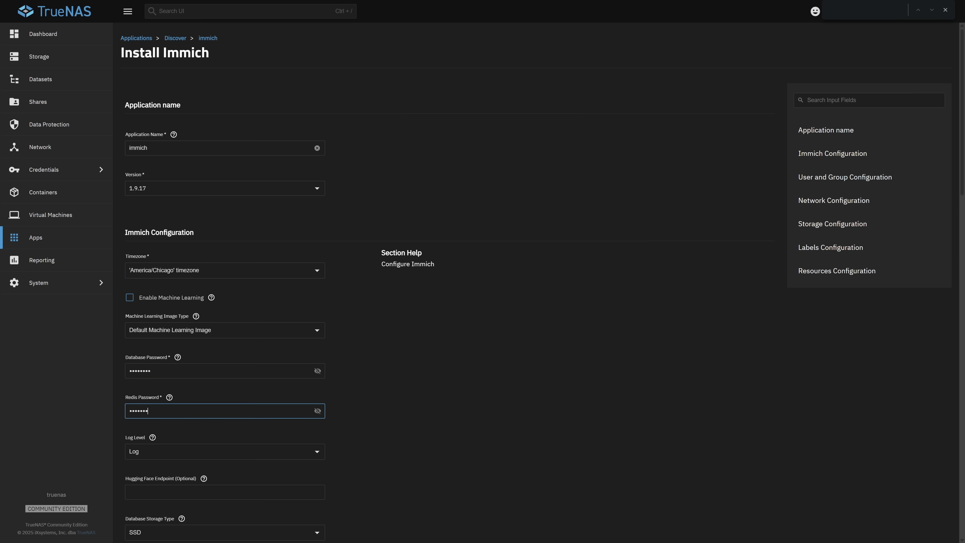
pyautogui.scroll(-2, 449, 283)
pyautogui.scroll(-3, 448, 283)
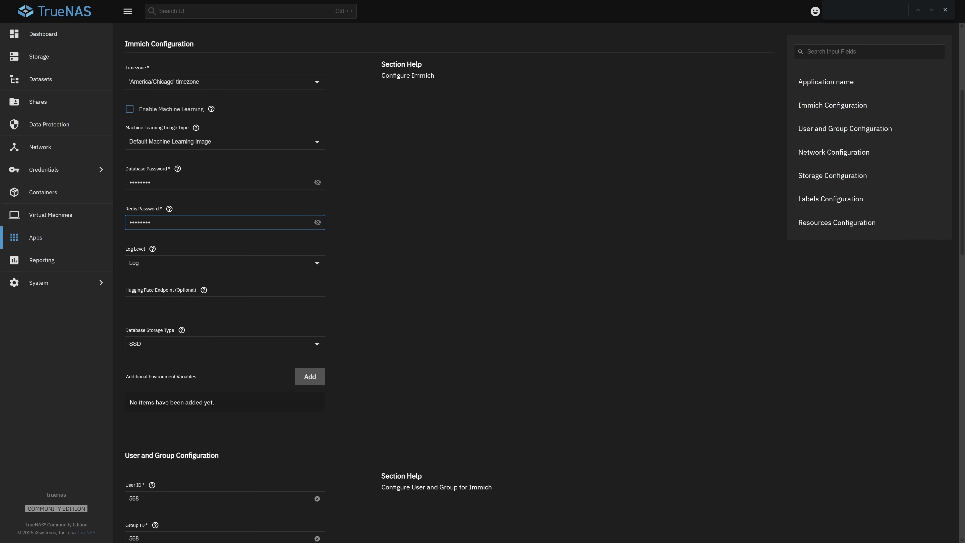
pyautogui.click(166, 344)
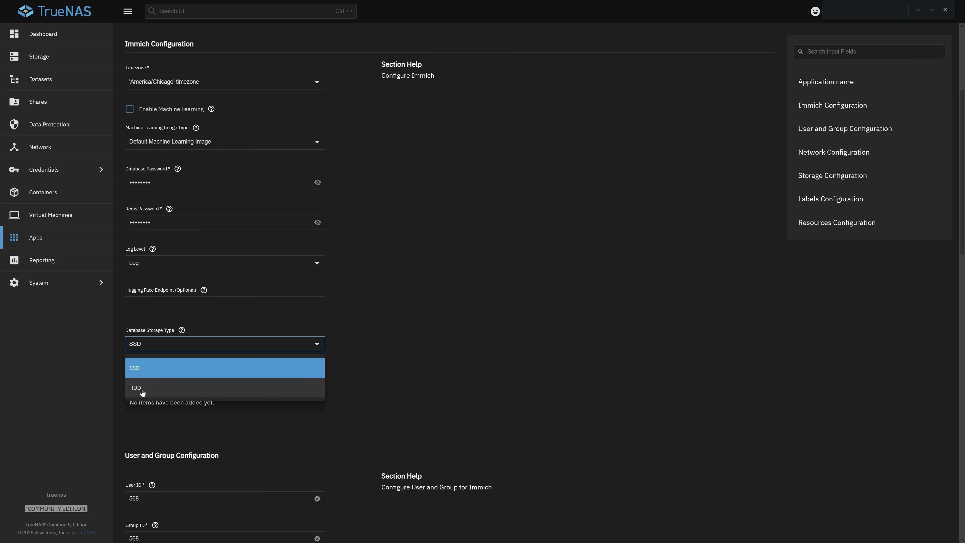
pyautogui.click(146, 375)
pyautogui.scroll(-6, 404, 319)
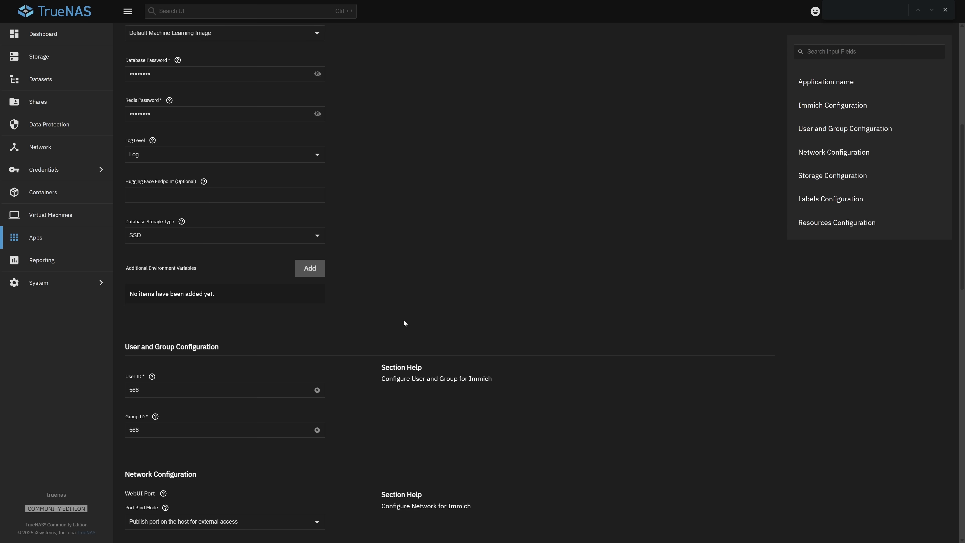
pyautogui.scroll(-1, 404, 321)
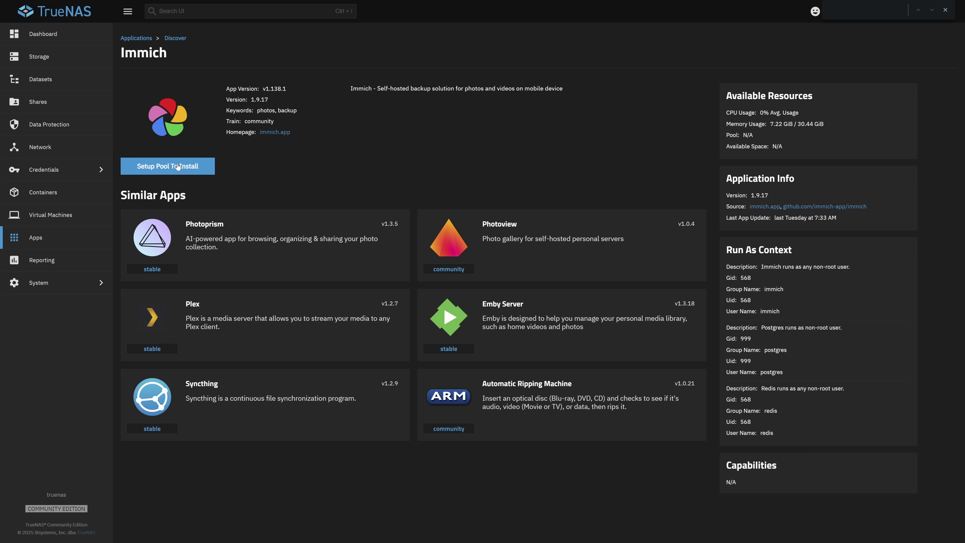
# Step: Choose the Mirror pool as the storage pool for TrueNAS apps
pyautogui.click(168, 168)
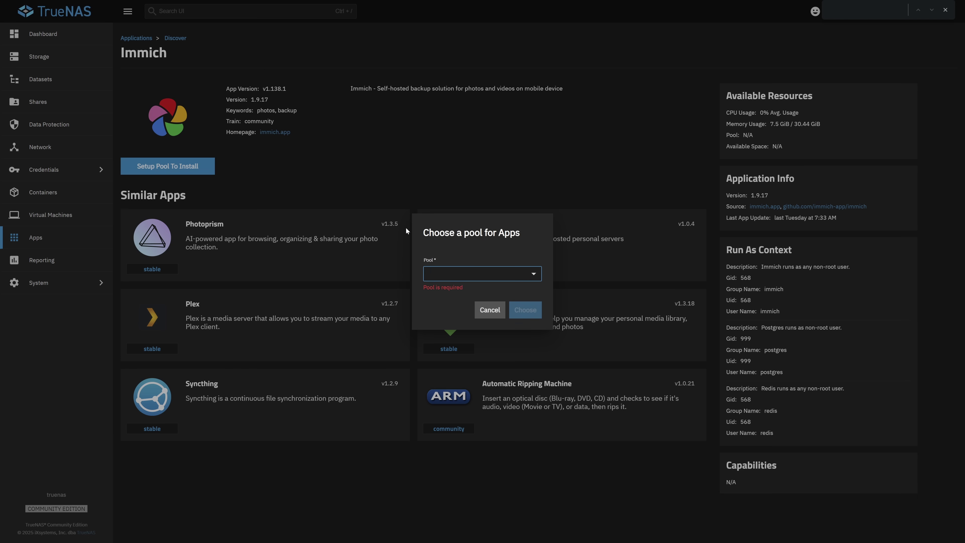
pyautogui.click(534, 273)
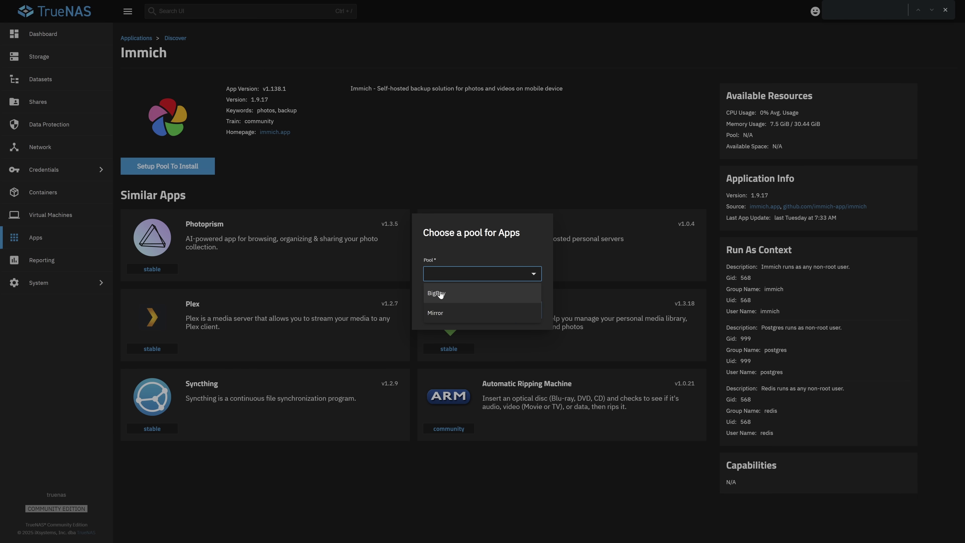
pyautogui.click(450, 315)
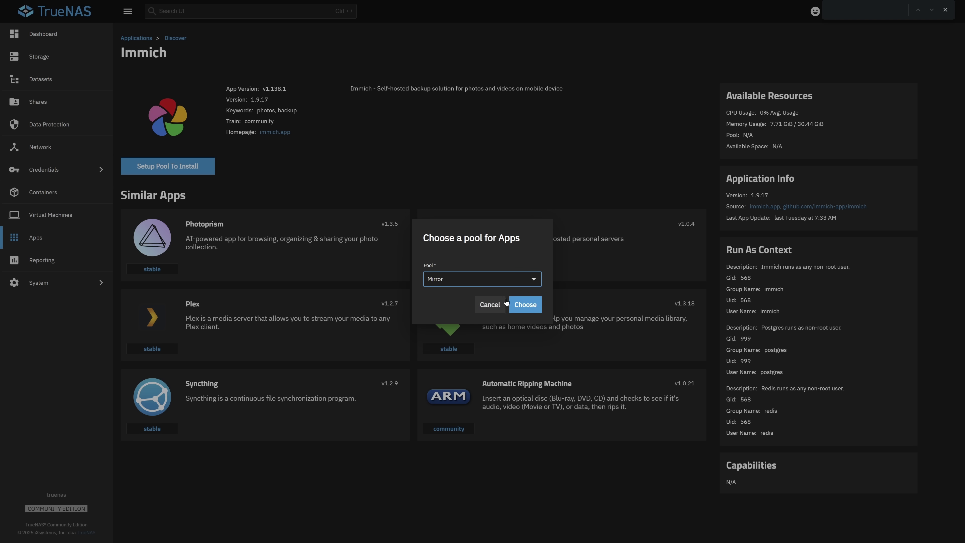
pyautogui.click(528, 304)
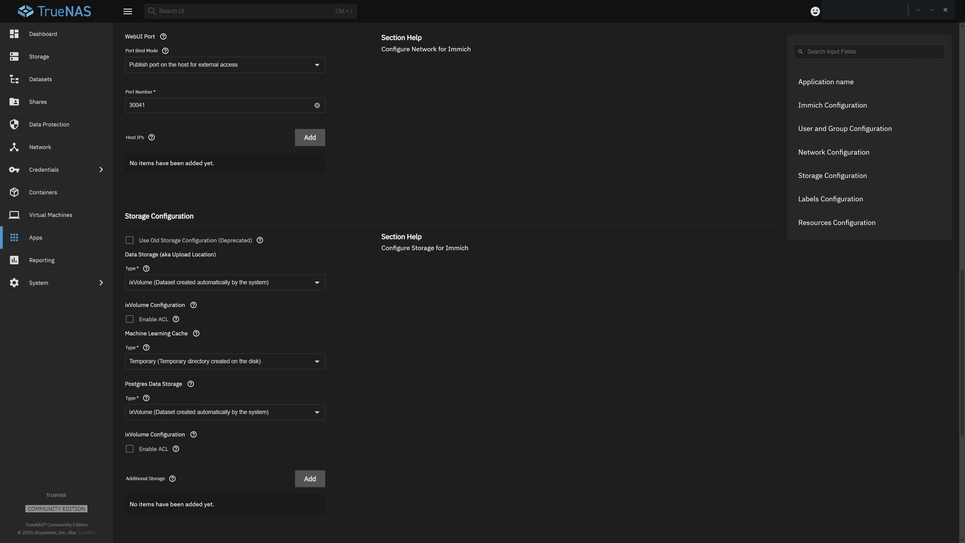
# Step: Set Immich's upload storage type to Host Path with ACL enabled
pyautogui.click(163, 282)
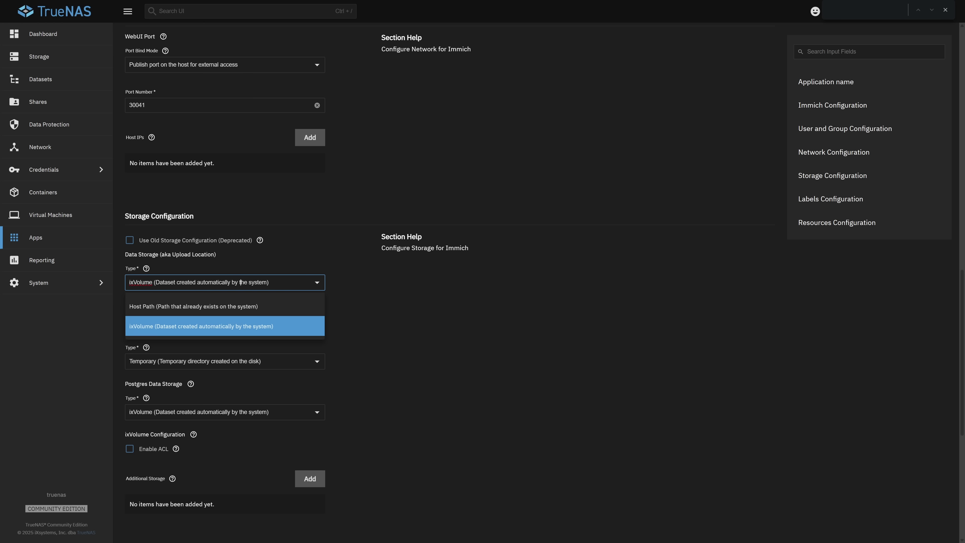
pyautogui.click(163, 304)
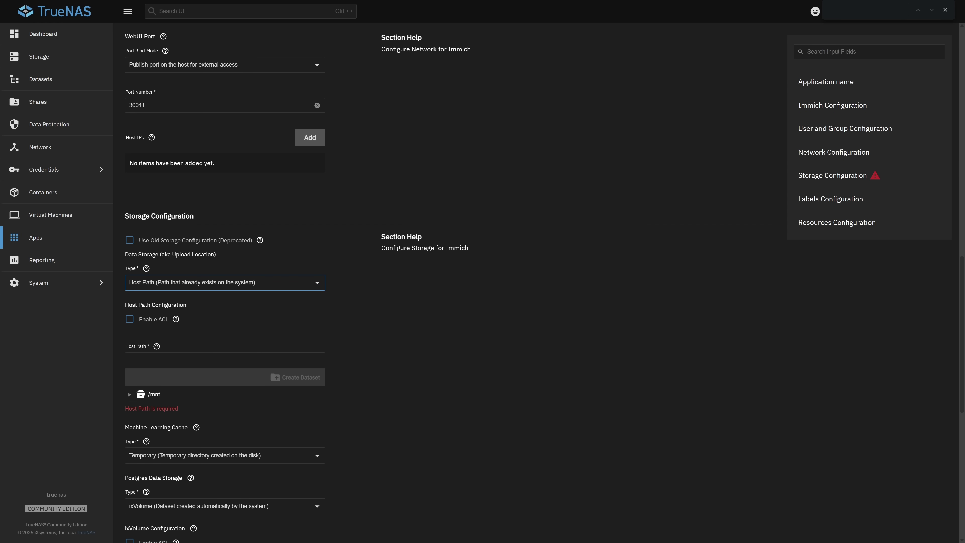
pyautogui.click(134, 321)
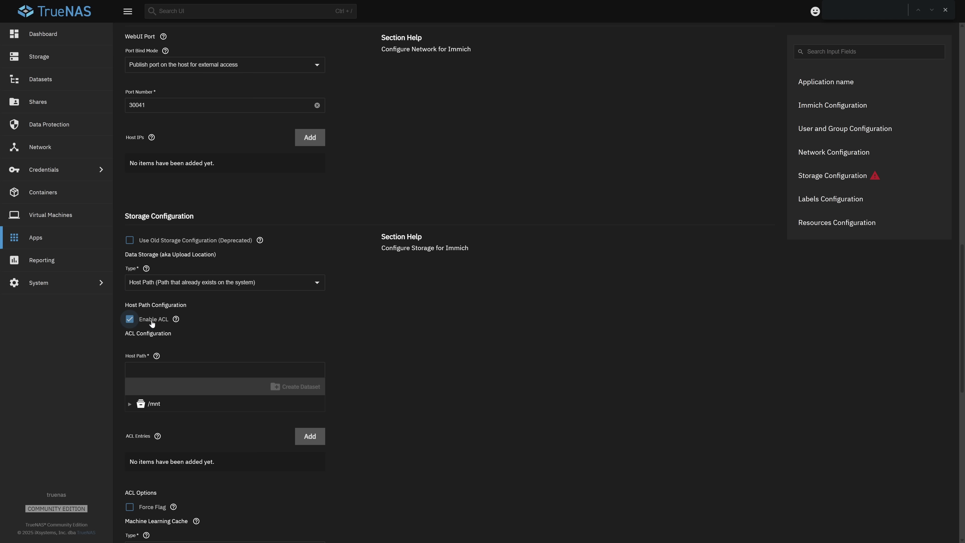
# Step: Select /mnt/BigBoy/Immich as the host path, dropping the duplicate Immich dataset creation
pyautogui.click(132, 406)
pyautogui.scroll(-1, 166, 381)
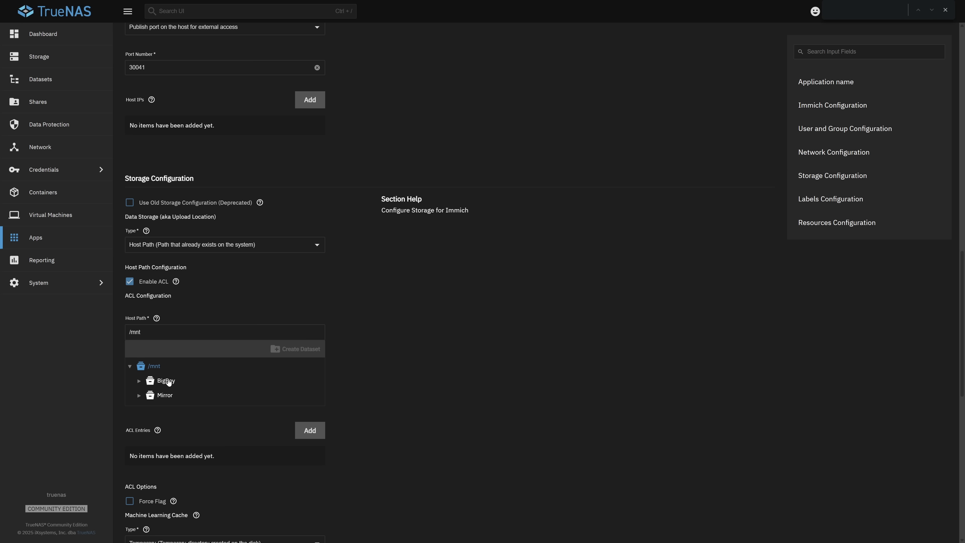
pyautogui.click(166, 380)
pyautogui.click(298, 350)
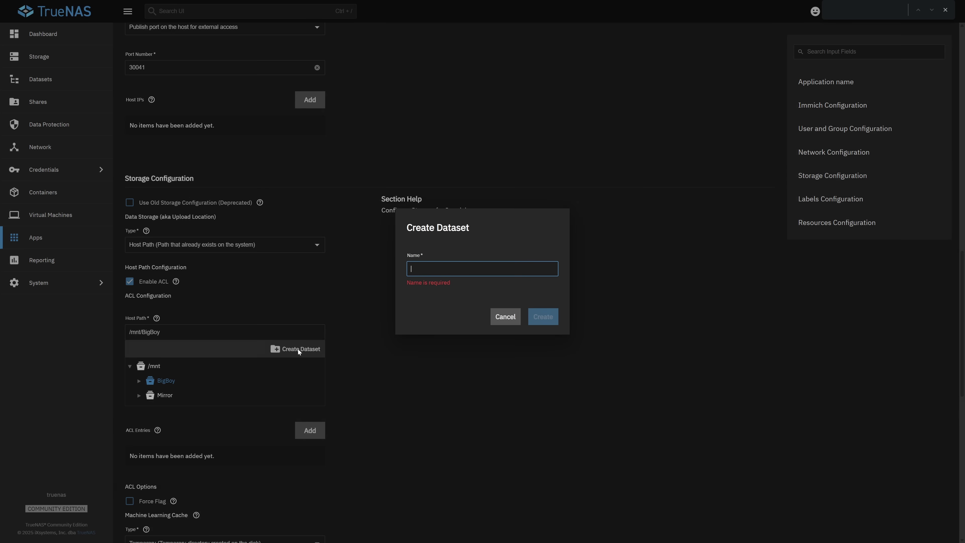
pyautogui.write('Immich')
pyautogui.click(505, 317)
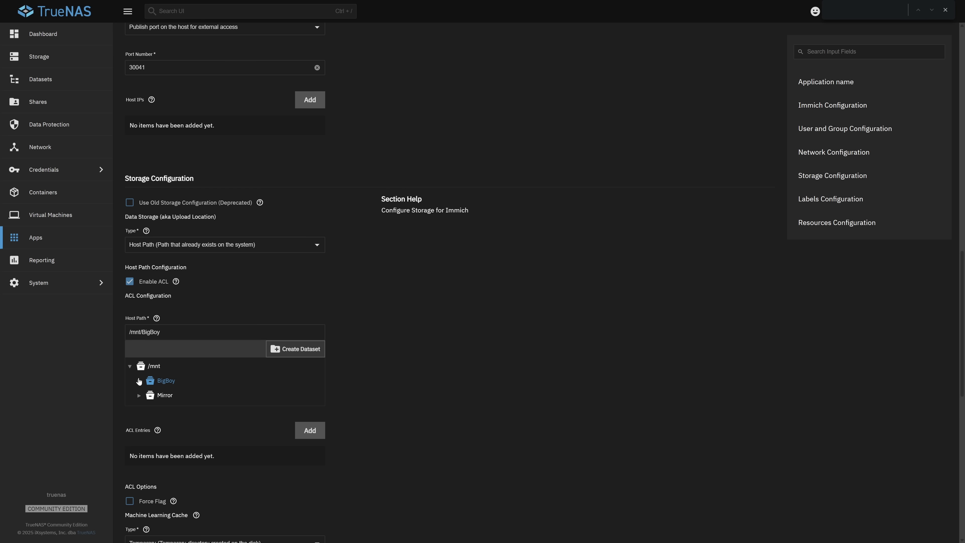
pyautogui.click(139, 381)
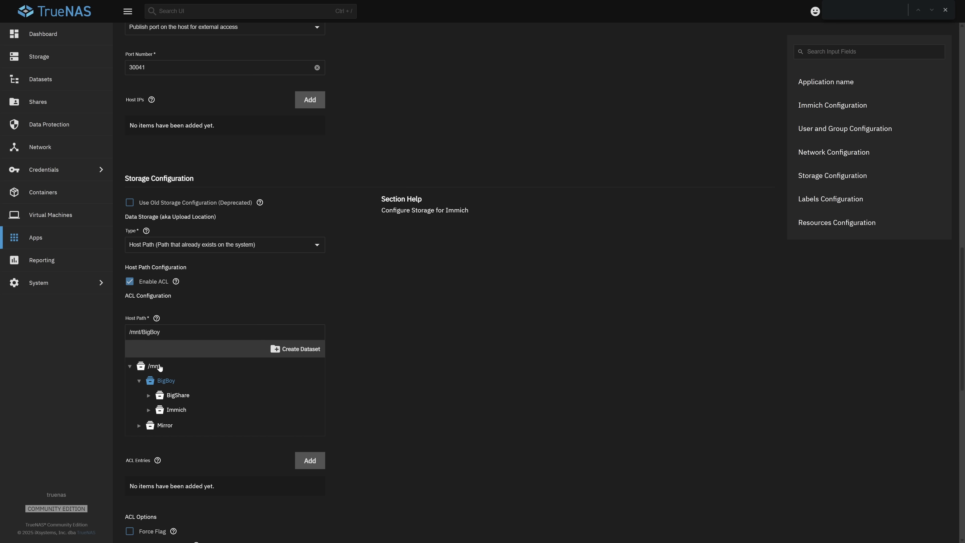
pyautogui.click(177, 411)
pyautogui.scroll(-2, 296, 282)
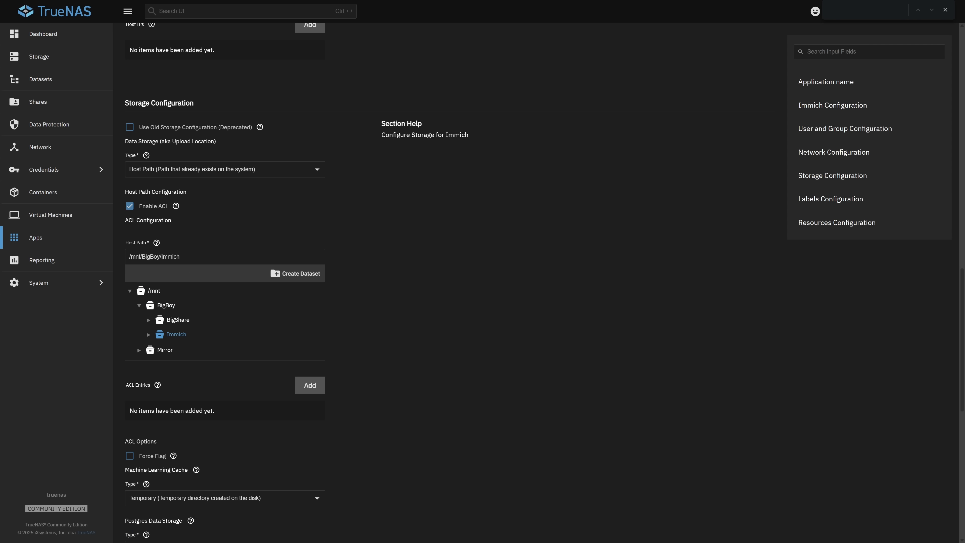
# Step: Add an ACL entry granting user ID 568 FULL_CONTROL on the upload path
pyautogui.scroll(-3, 271, 285)
pyautogui.click(309, 271)
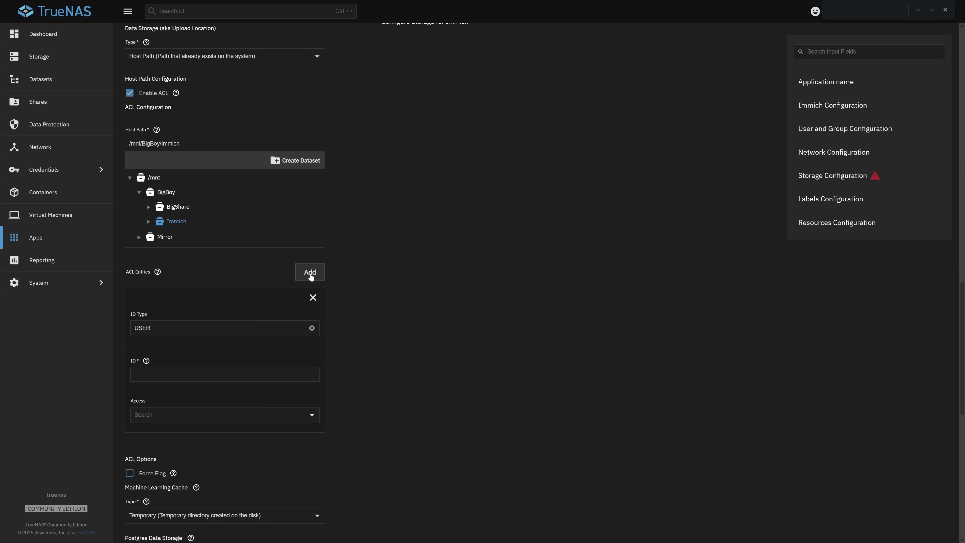
pyautogui.click(161, 374)
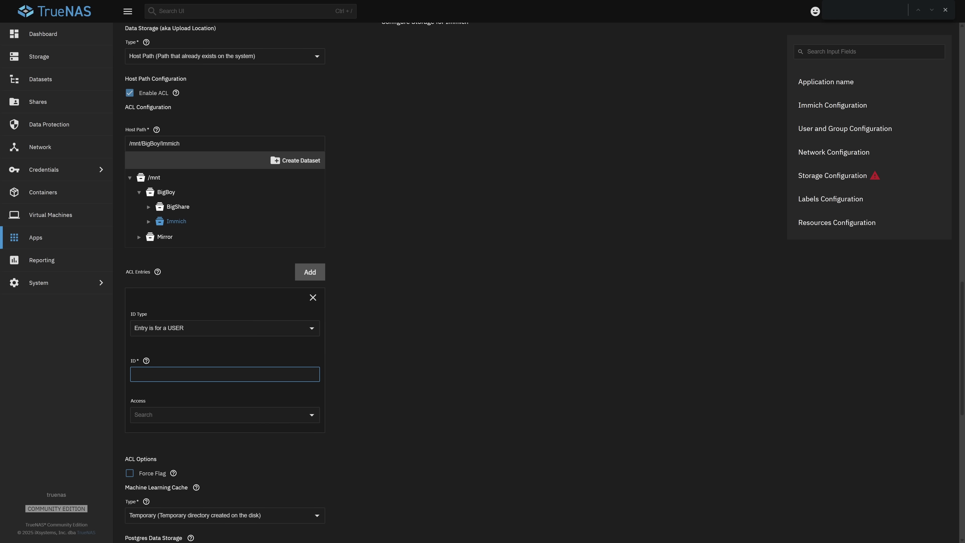
pyautogui.write('568')
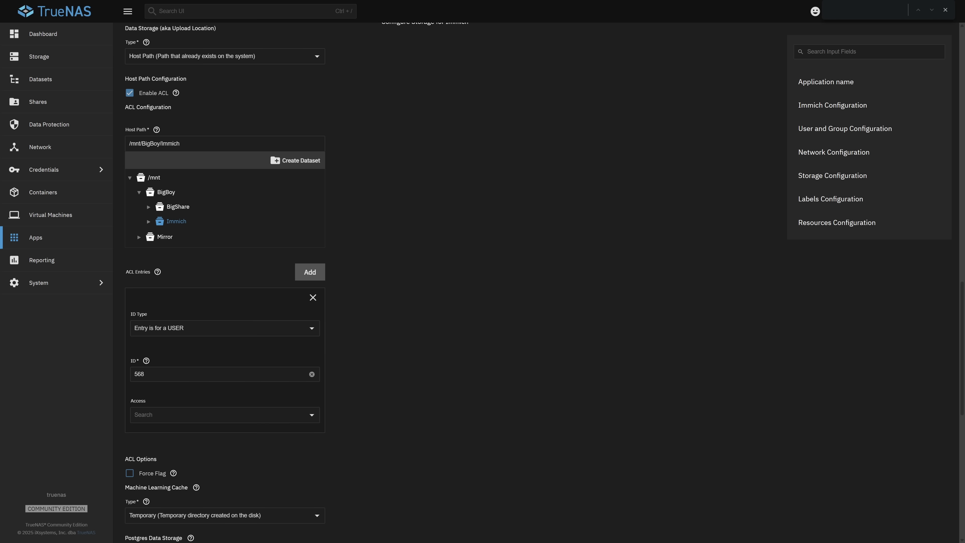
pyautogui.click(221, 415)
pyautogui.click(152, 478)
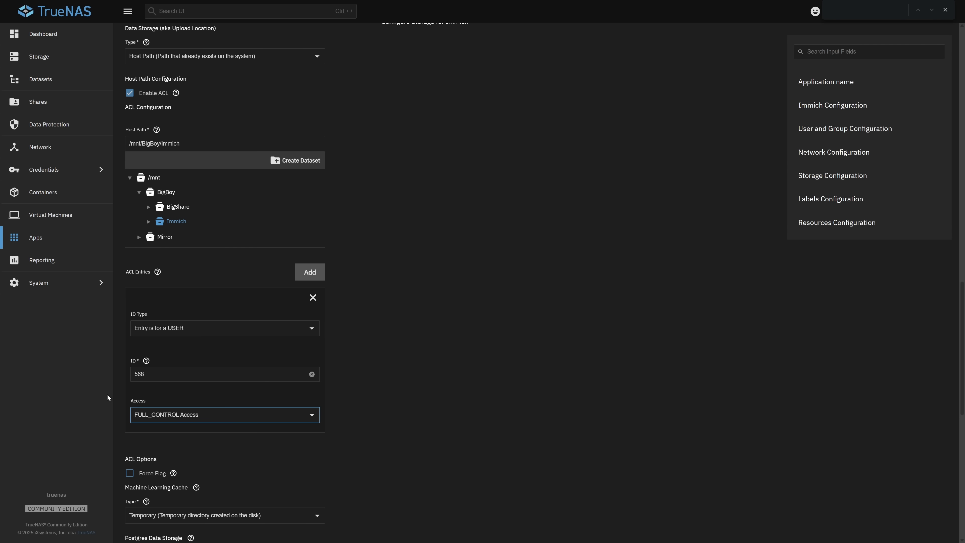
# Step: Limit Immich's memory to 8192 MB
pyautogui.scroll(-10, 107, 393)
pyautogui.doubleClick(171, 451)
pyautogui.write('8192')
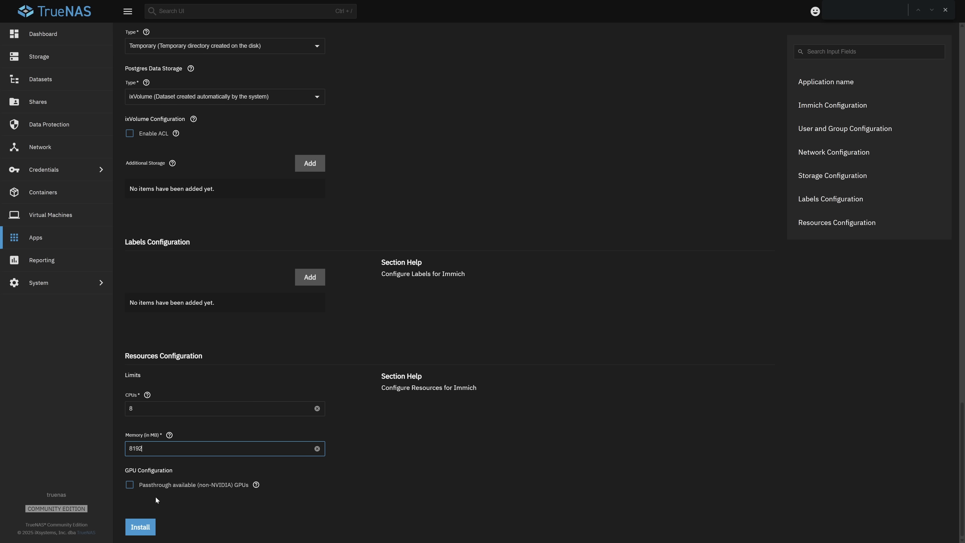
pyautogui.click(202, 520)
# Step: Install Immich, launch its web UI to begin admin setup, then open the mrballoonhands.com Cloudflare dashboard
pyautogui.click(148, 531)
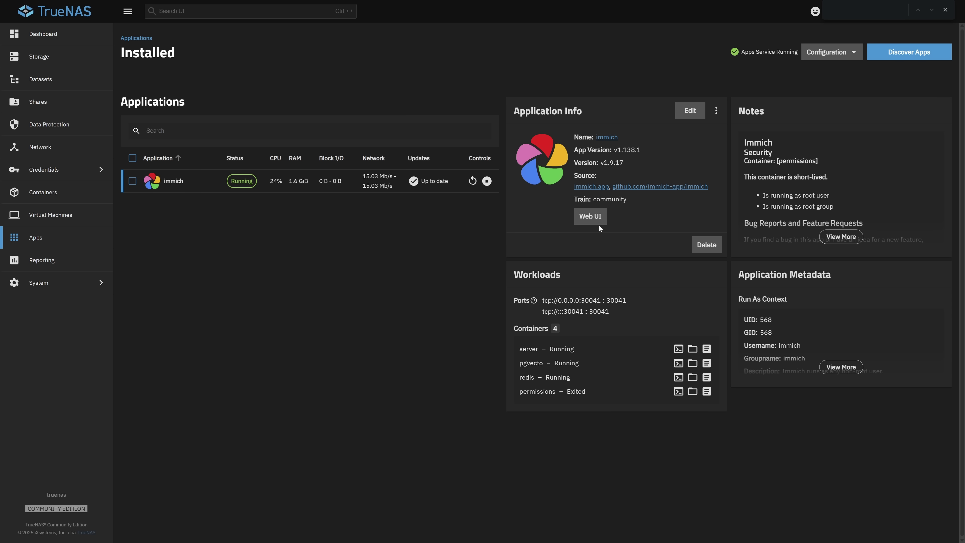
pyautogui.click(594, 221)
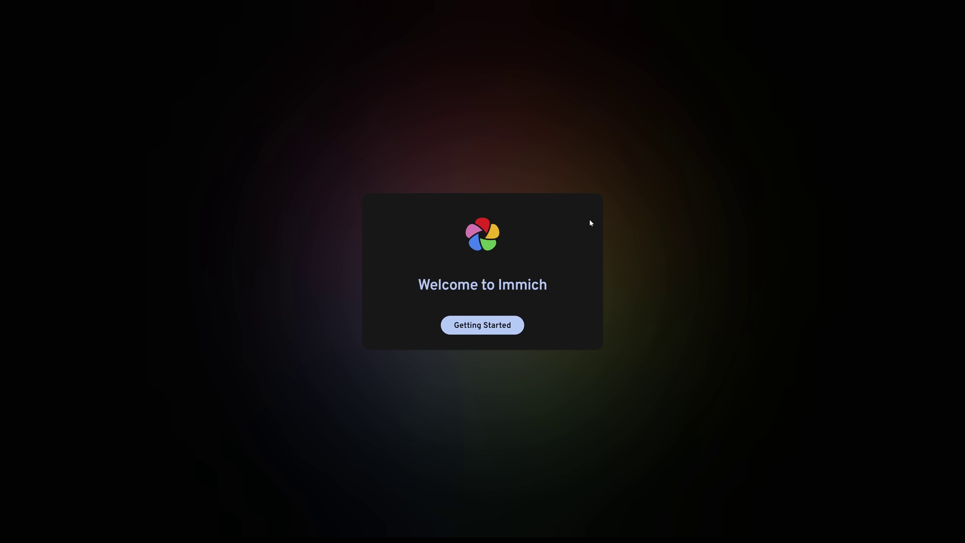
pyautogui.click(485, 327)
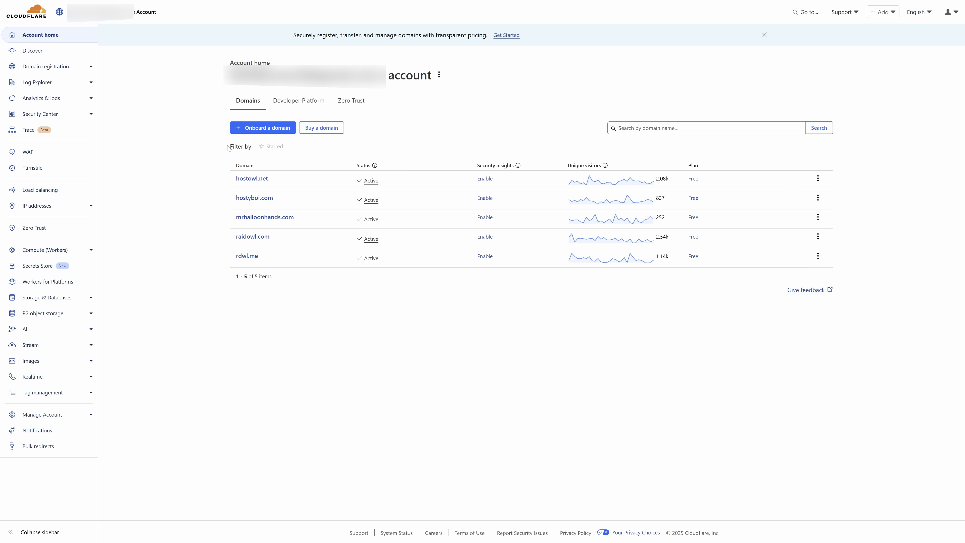
pyautogui.click(330, 130)
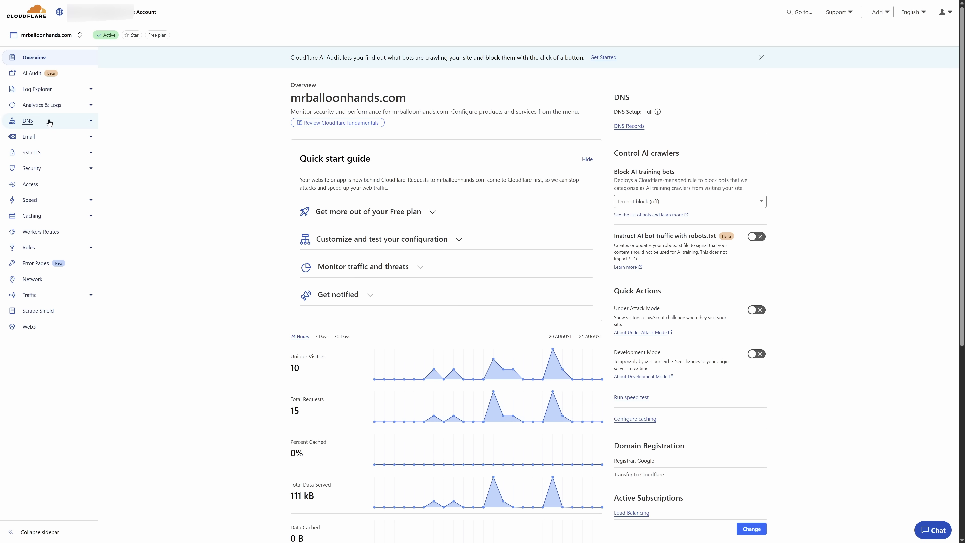
# Step: Add a DNS A record named photos pointing to the network's public IP address
pyautogui.click(47, 121)
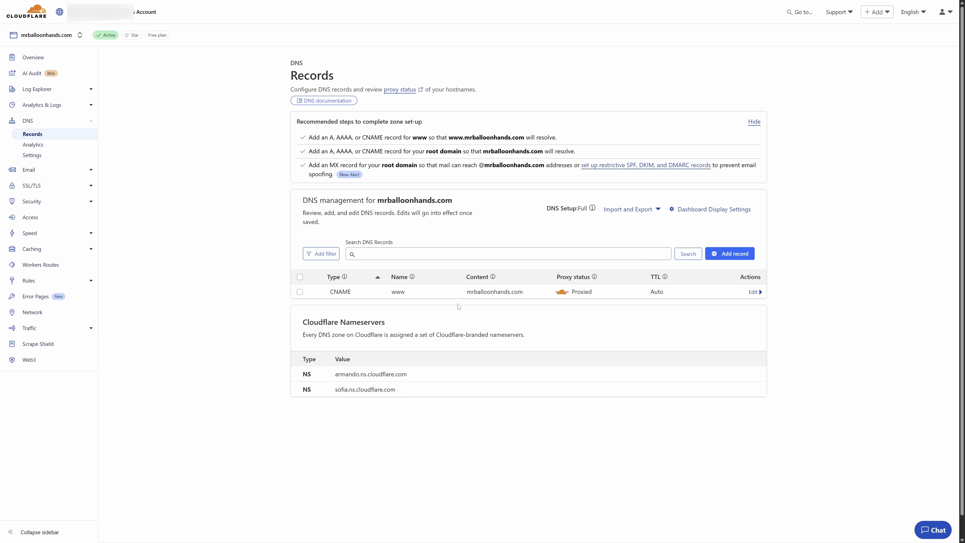
pyautogui.click(727, 254)
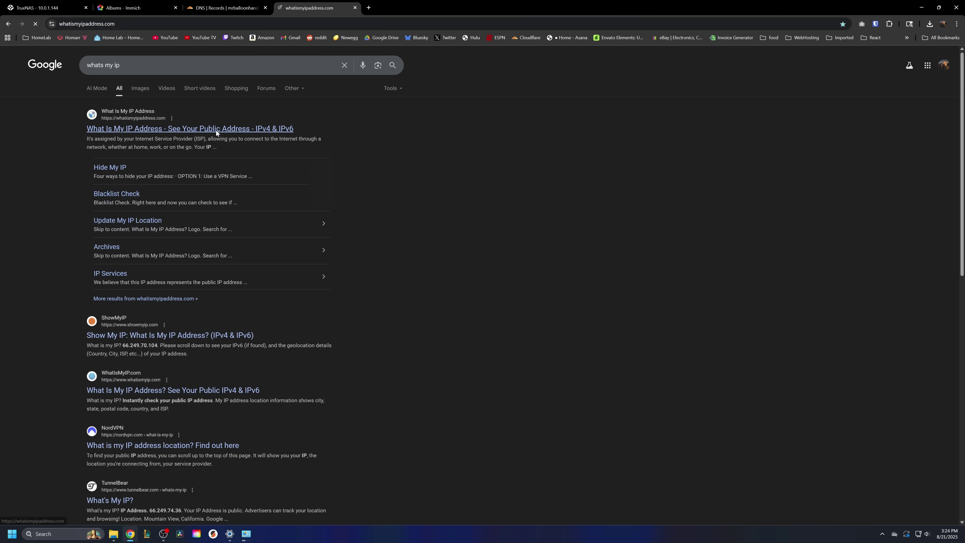
pyautogui.click(216, 131)
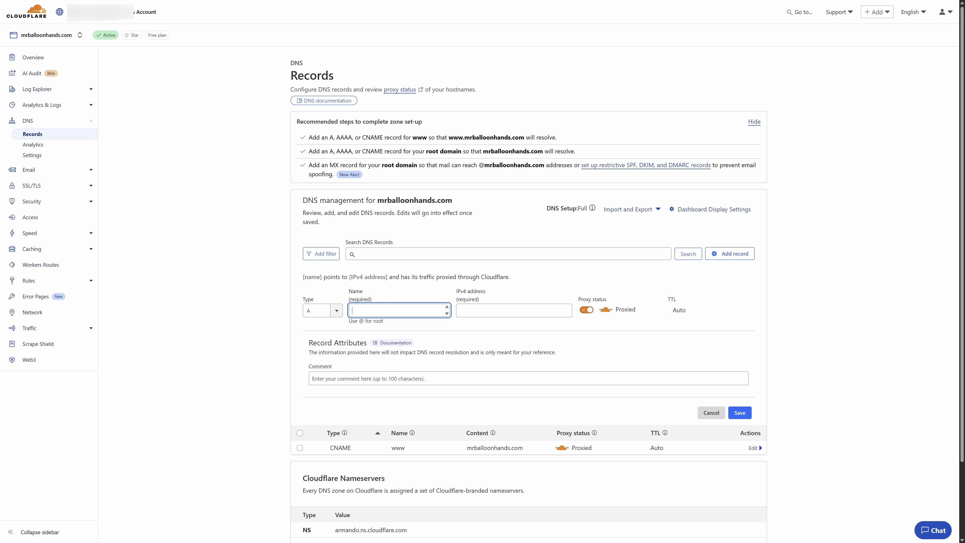
pyautogui.write('photos')
pyautogui.click(514, 310)
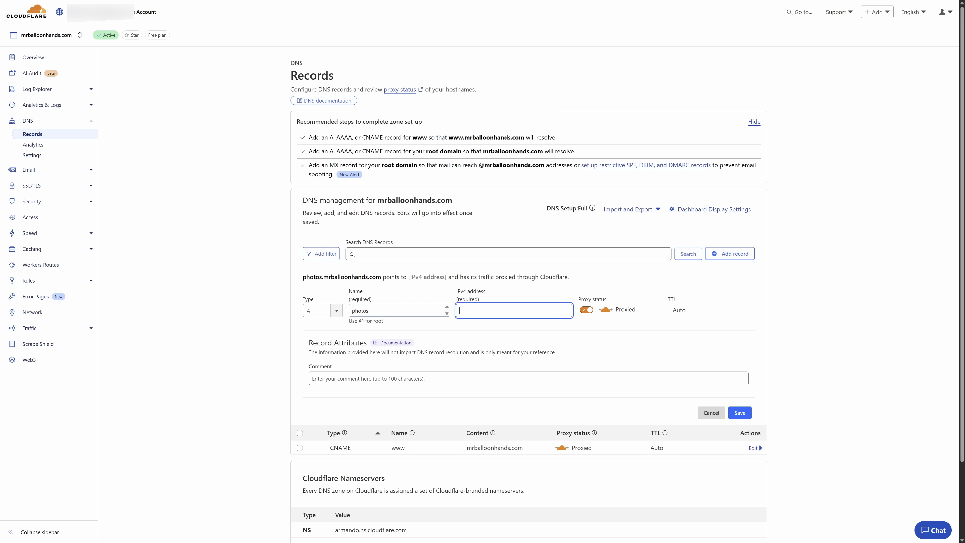
pyautogui.hotkey('ctrl', 'v')
pyautogui.press('Return')
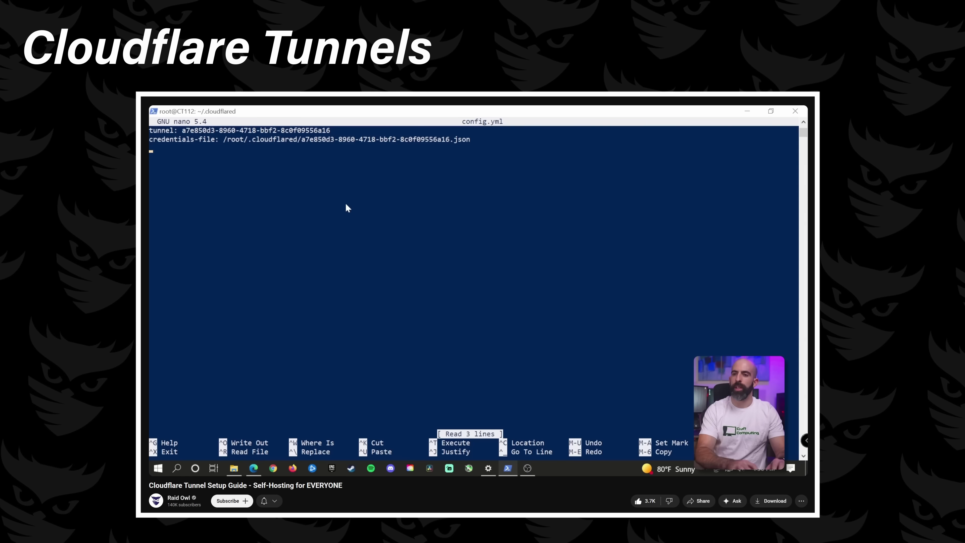
# Step: Type the start of the tunnel ingress config: 'ingress:' then '- hostname:'
pyautogui.write('ingress:')
pyautogui.press('Return')
pyautogui.write('- hostn')
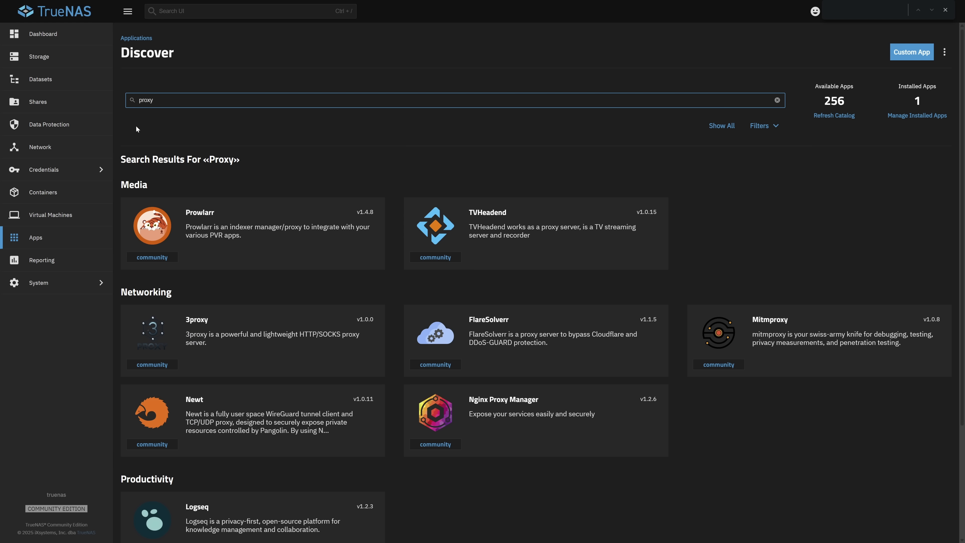
# Step: Install the Nginx Proxy Manager app with its default settings
pyautogui.click(494, 418)
pyautogui.click(158, 164)
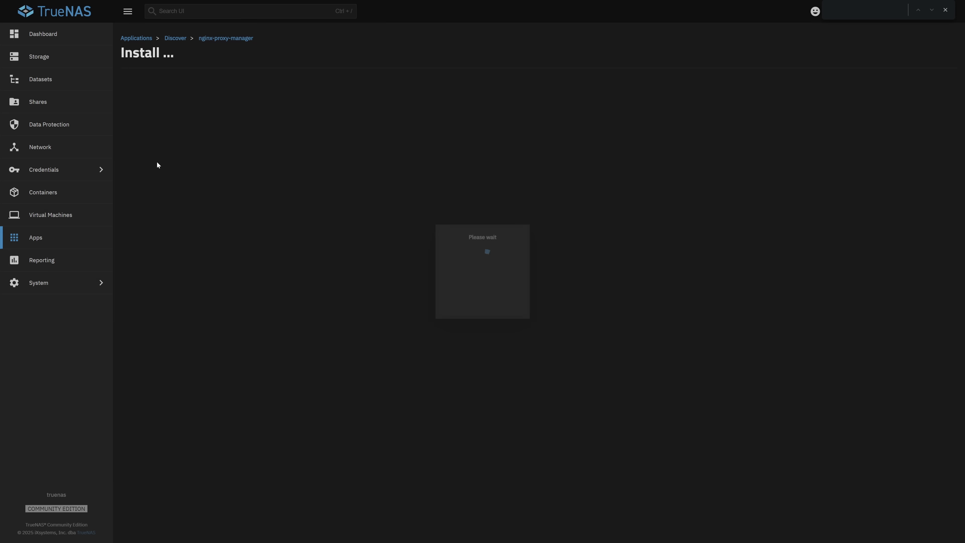
pyautogui.scroll(-15, 134, 355)
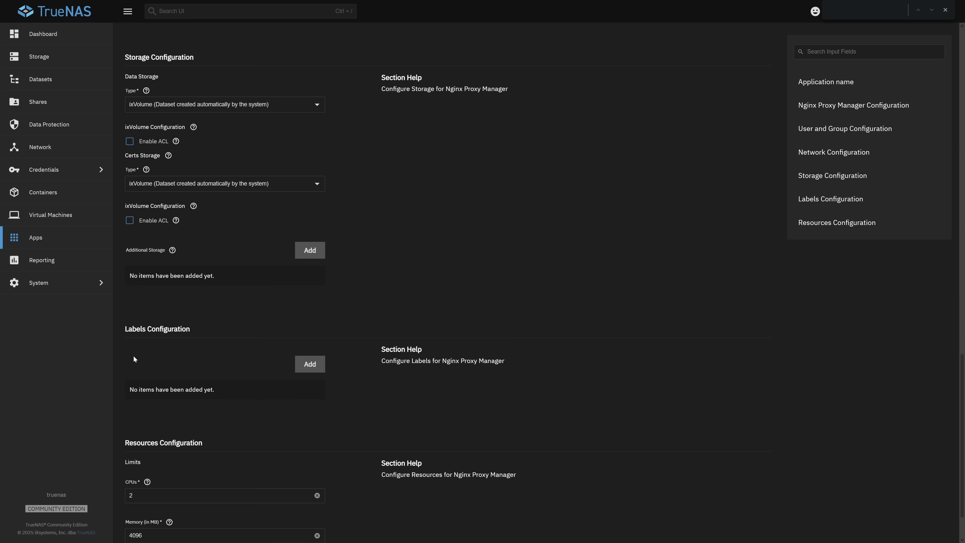
pyautogui.click(147, 527)
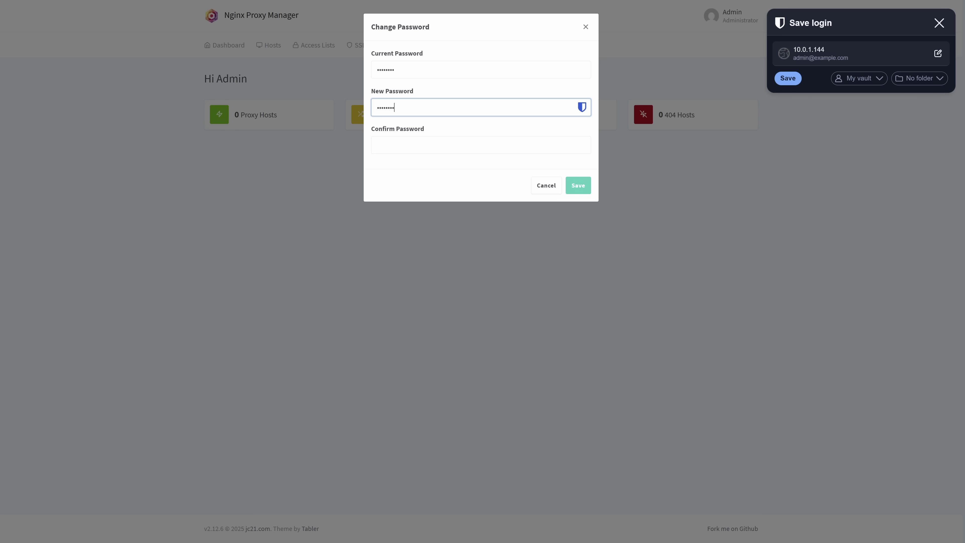
# Step: Confirm the new admin password, then begin adding a new SSL certificate
pyautogui.press('Tab')
pyautogui.write('pa')
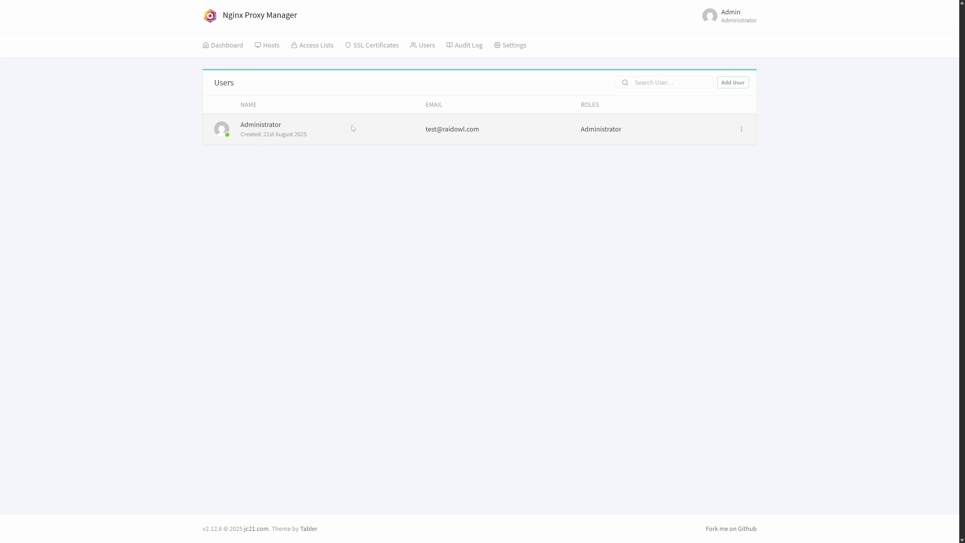
pyautogui.click(355, 45)
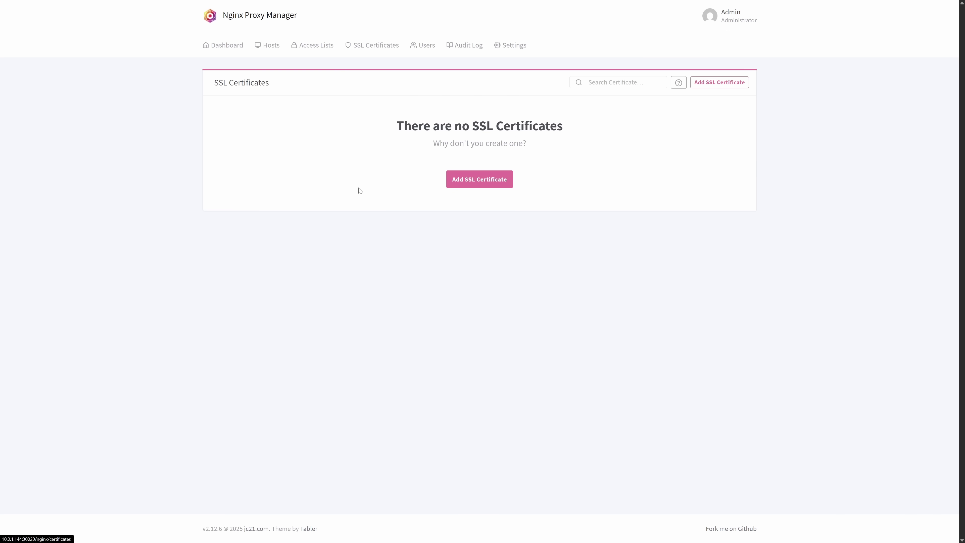
pyautogui.click(488, 183)
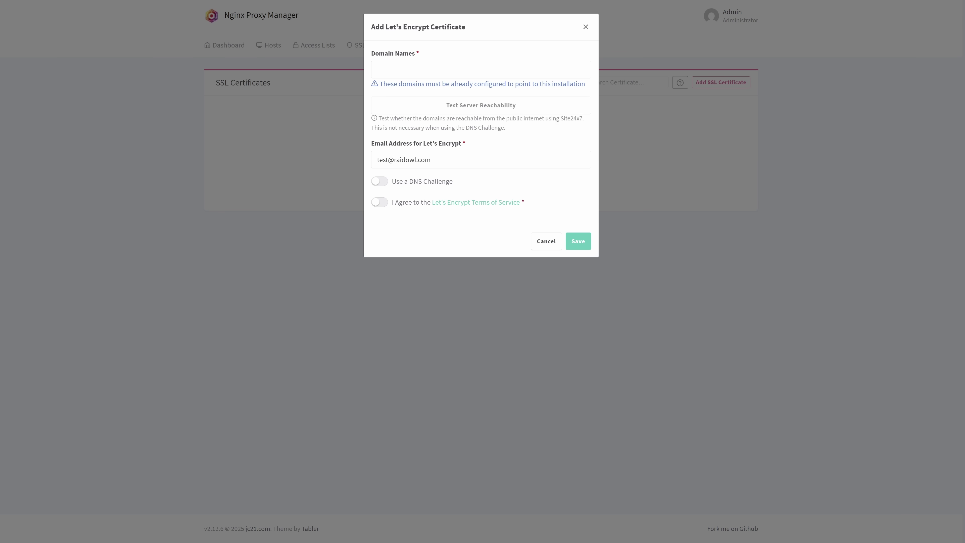
# Step: Request a certificate for *.mrballoonhands.com using a Cloudflare DNS challenge
pyautogui.click(480, 70)
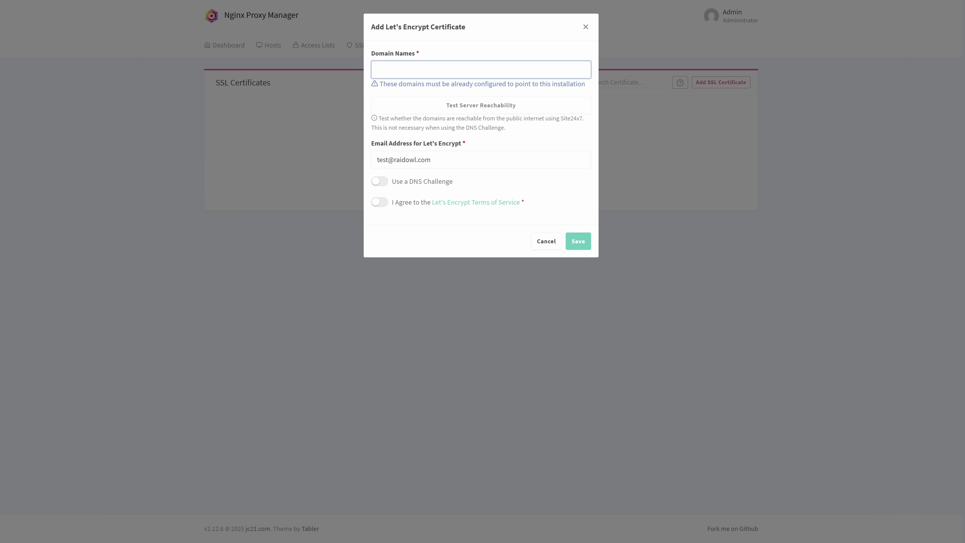
pyautogui.write('*.mrb')
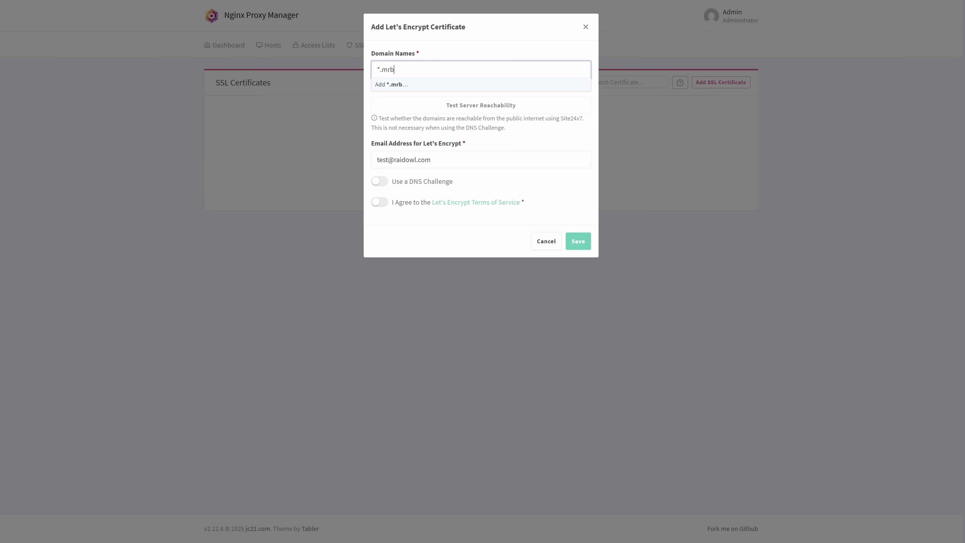
pyautogui.write('alloonhhands')
pyautogui.press('BackSpace')
pyautogui.write('ands.com')
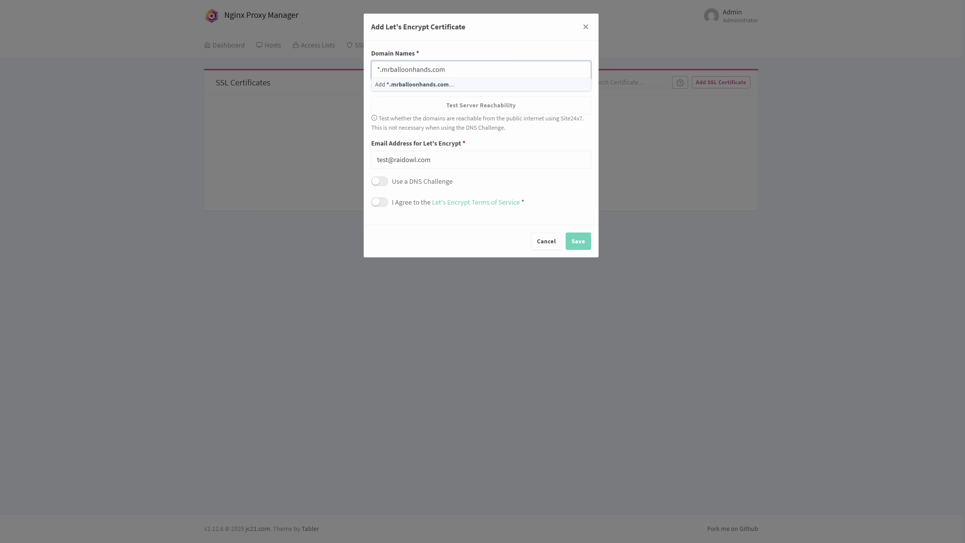
pyautogui.press('Return')
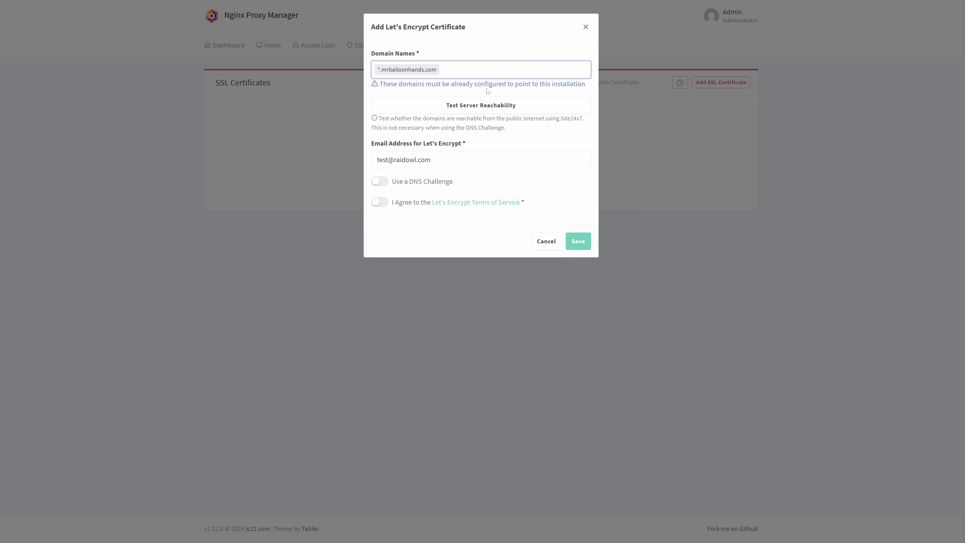
pyautogui.click(379, 183)
pyautogui.click(415, 214)
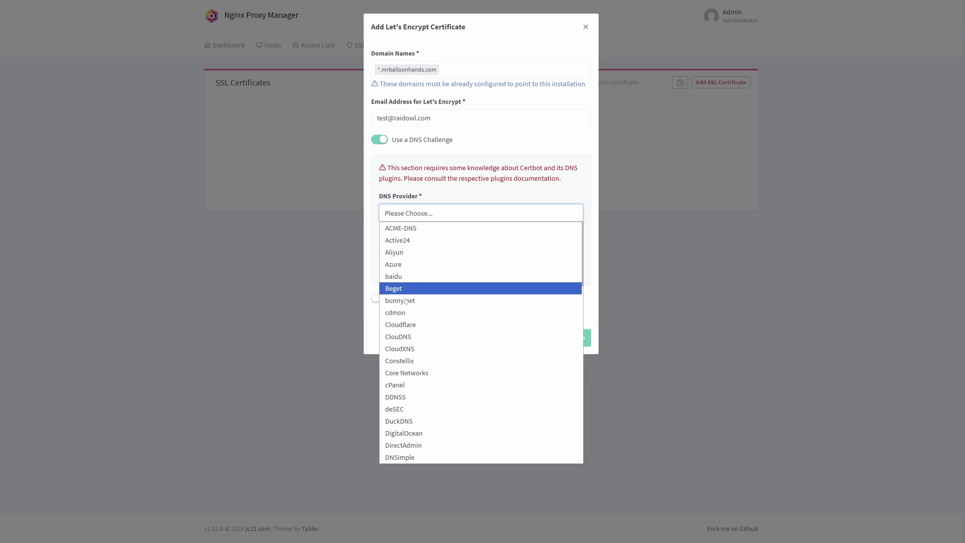
pyautogui.click(410, 326)
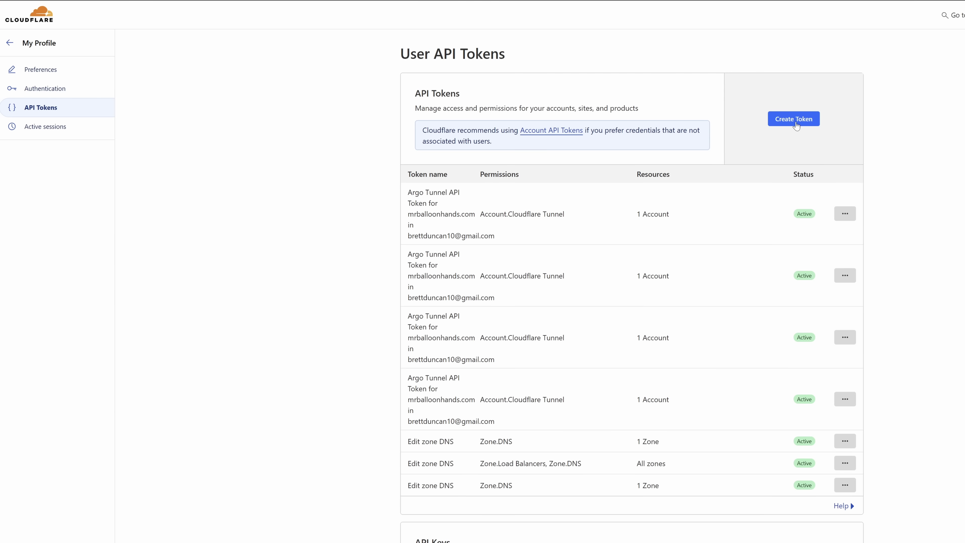
# Step: Create an Edit zone DNS API token scoped to mrballoonhands.com and review its summary
pyautogui.click(794, 122)
pyautogui.click(653, 185)
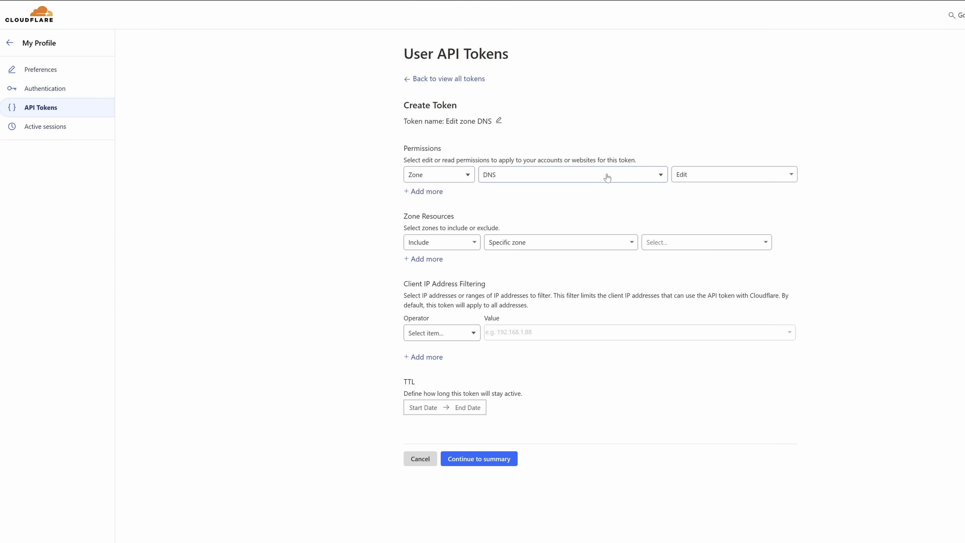
pyautogui.click(674, 246)
pyautogui.click(660, 297)
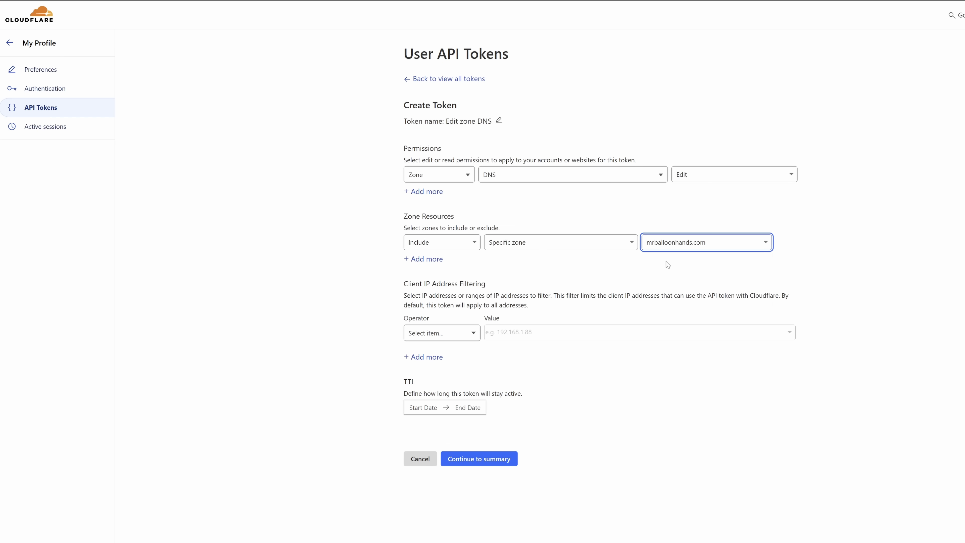
pyautogui.click(470, 459)
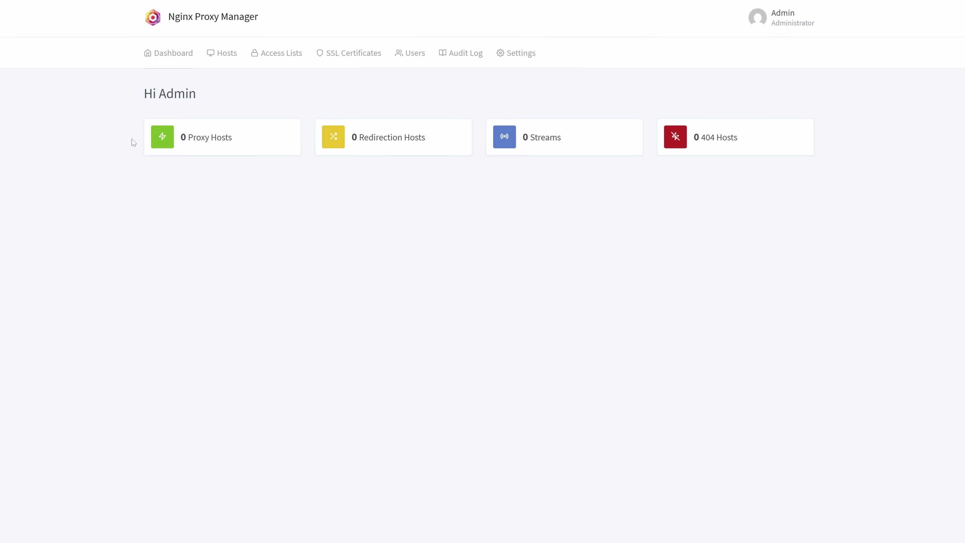
# Step: Start a new proxy host for the domain photos.mrballoonhands.com
pyautogui.click(188, 143)
pyautogui.click(479, 215)
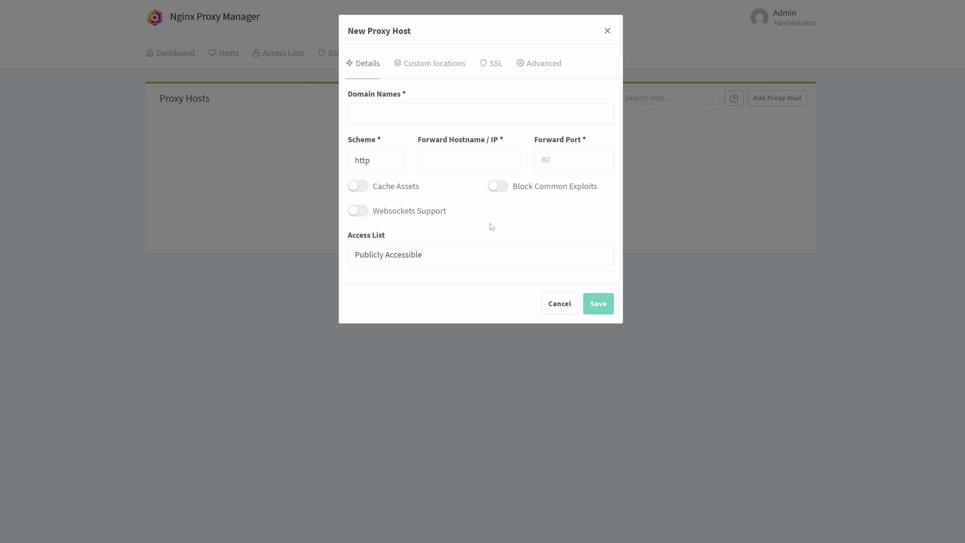
pyautogui.click(406, 114)
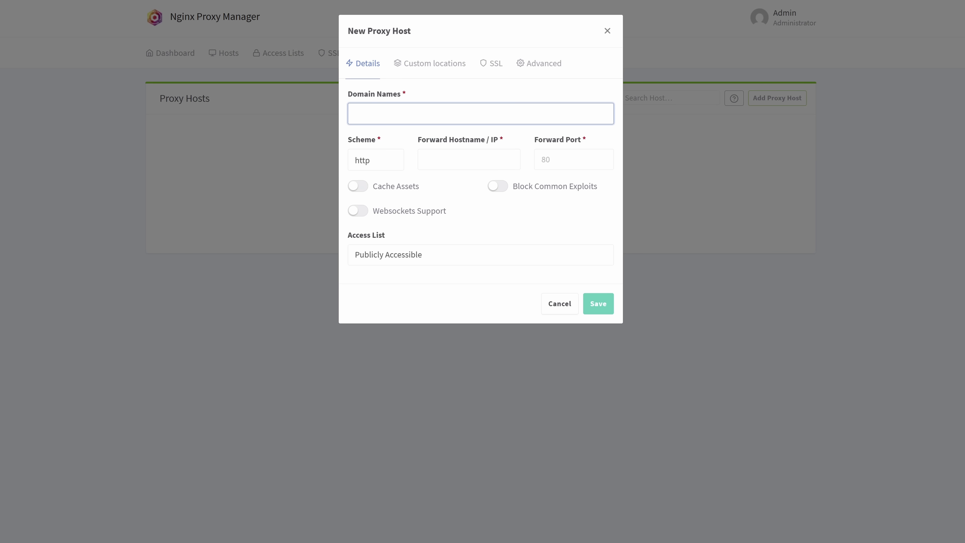
pyautogui.write('phot')
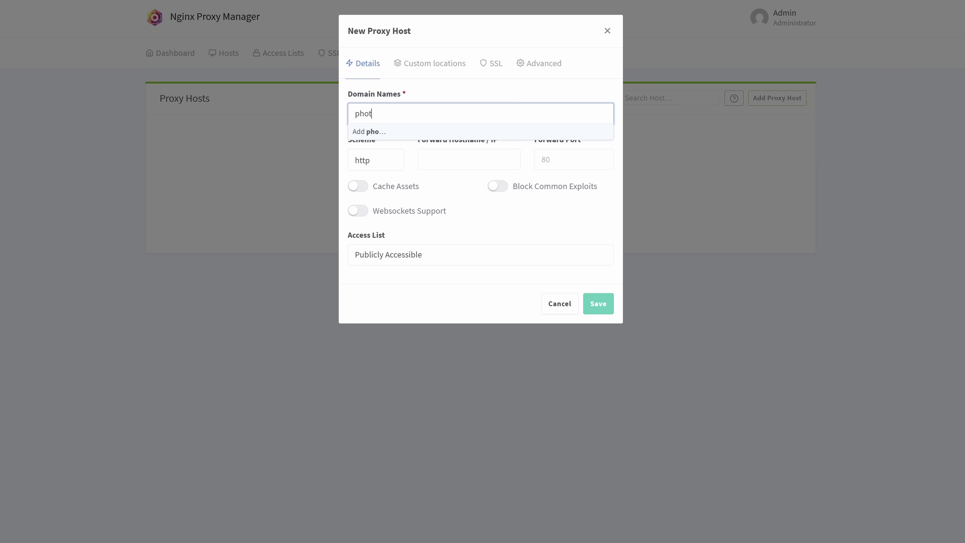
pyautogui.write('os.mrballoonhands.com')
pyautogui.press('Return')
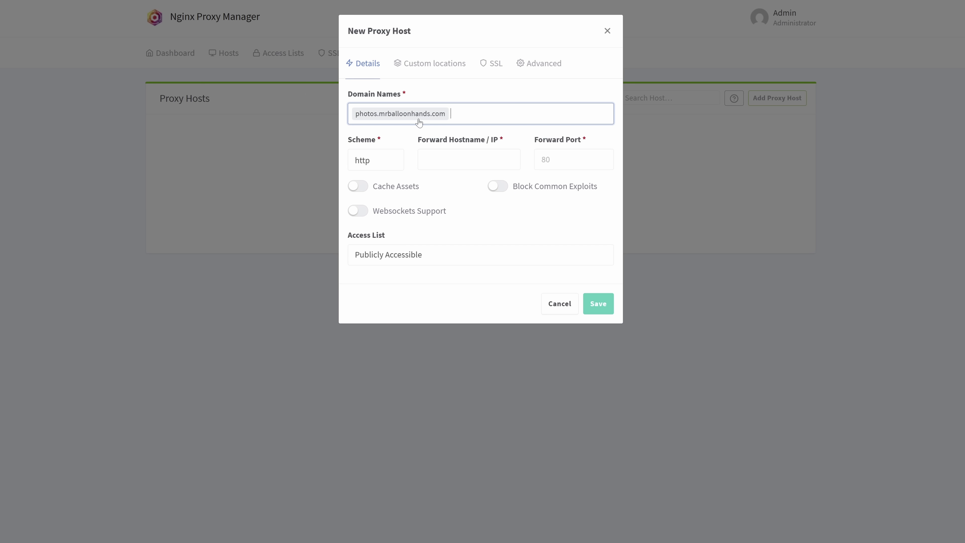
# Step: Forward it to 10.0.1.144 on port 30041 with websockets support enabled
pyautogui.click(421, 160)
pyautogui.write('http://10.0.1.144:30041/')
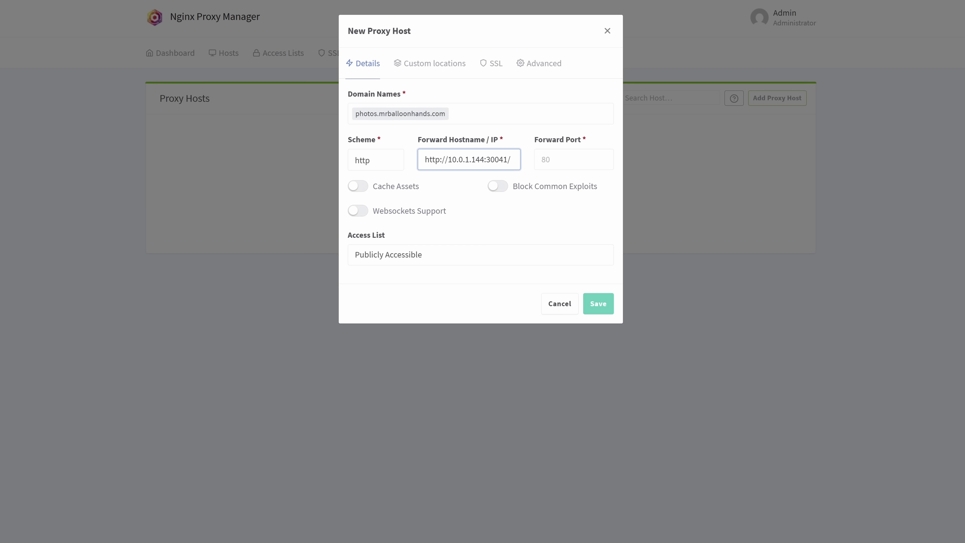
pyautogui.hotkey('shift', 'Left')
pyautogui.hotkey('shift', 'Left')
pyautogui.hotkey('shift', 'Left')
pyautogui.hotkey('shift', 'Left')
pyautogui.hotkey('shift', 'Left')
pyautogui.hotkey('shift', 'Left')
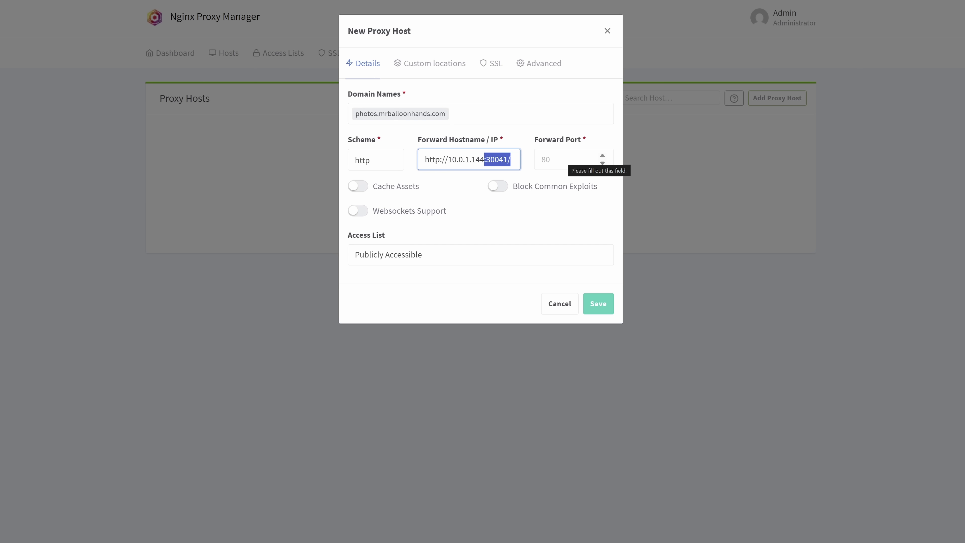
pyautogui.press('BackSpace')
pyautogui.press('Tab')
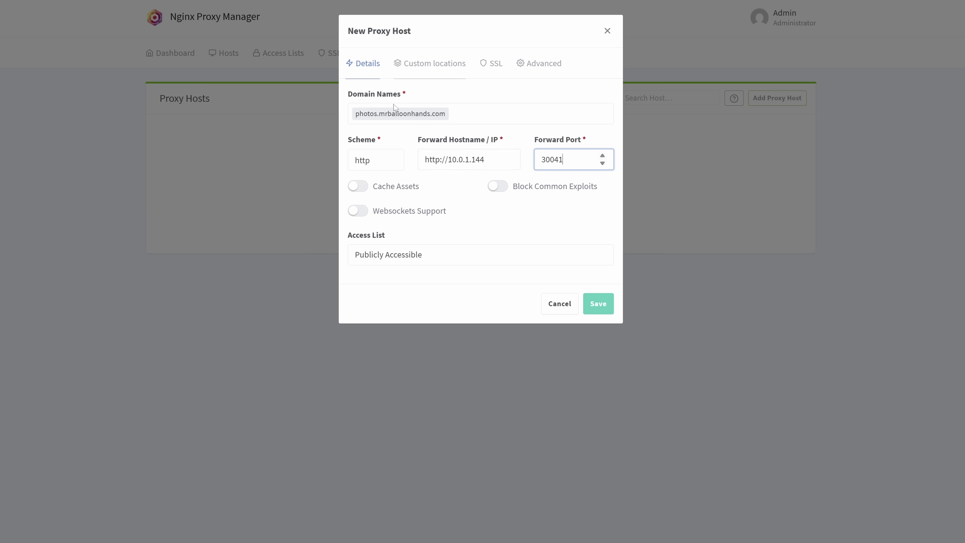
pyautogui.click(571, 222)
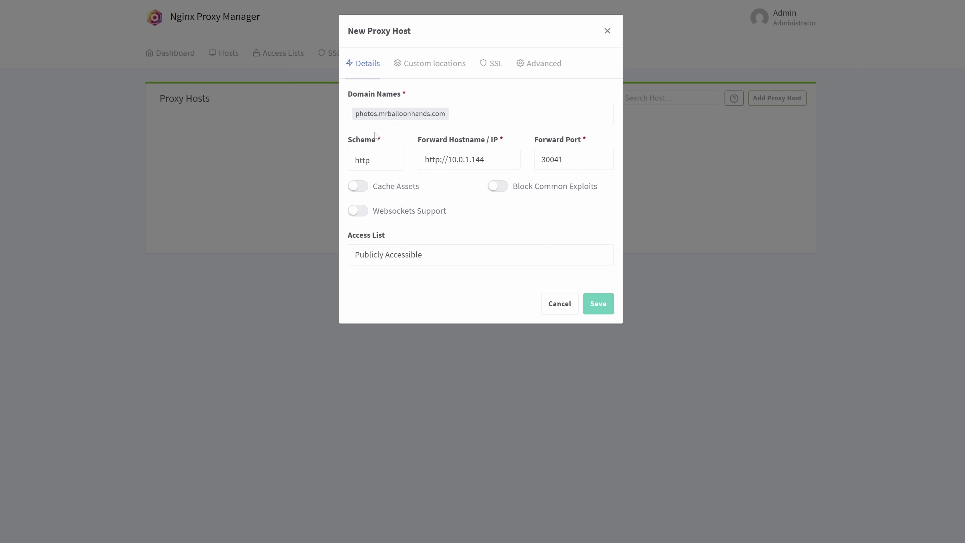
pyautogui.click(361, 216)
pyautogui.moveTo(448, 160); pyautogui.dragTo(409, 163)
pyautogui.press('BackSpace')
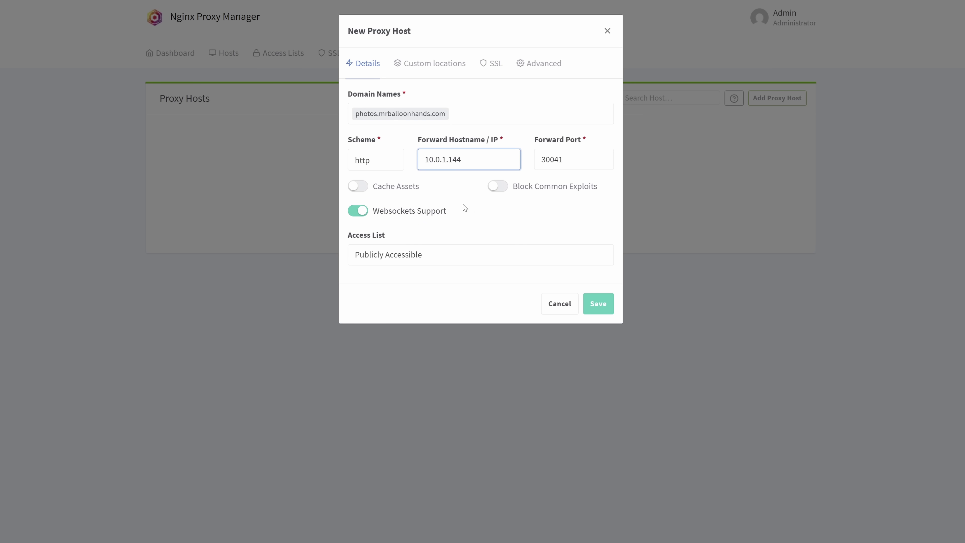
pyautogui.click(475, 210)
# Step: Apply the *.mrballoonhands.com wildcard certificate with Force SSL and save the host
pyautogui.click(489, 64)
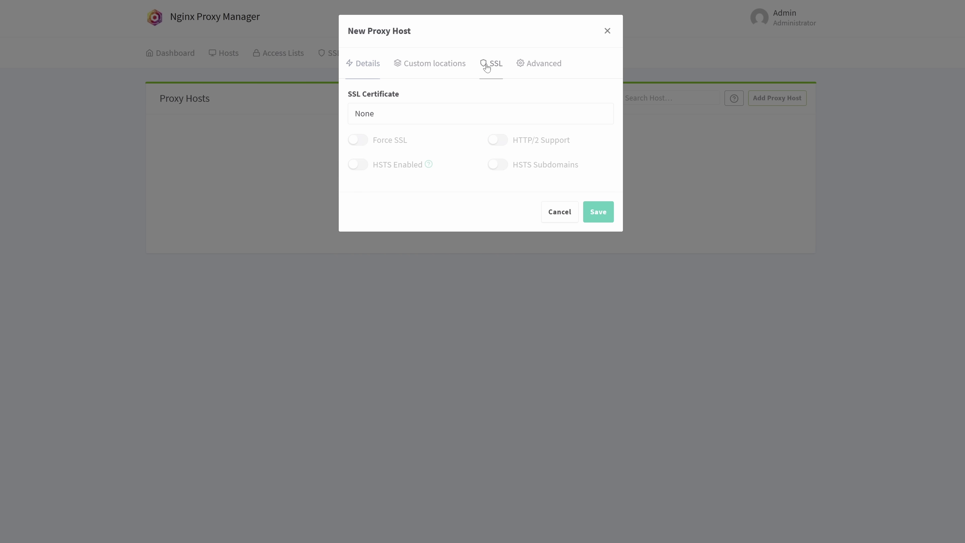
pyautogui.click(400, 114)
pyautogui.click(391, 189)
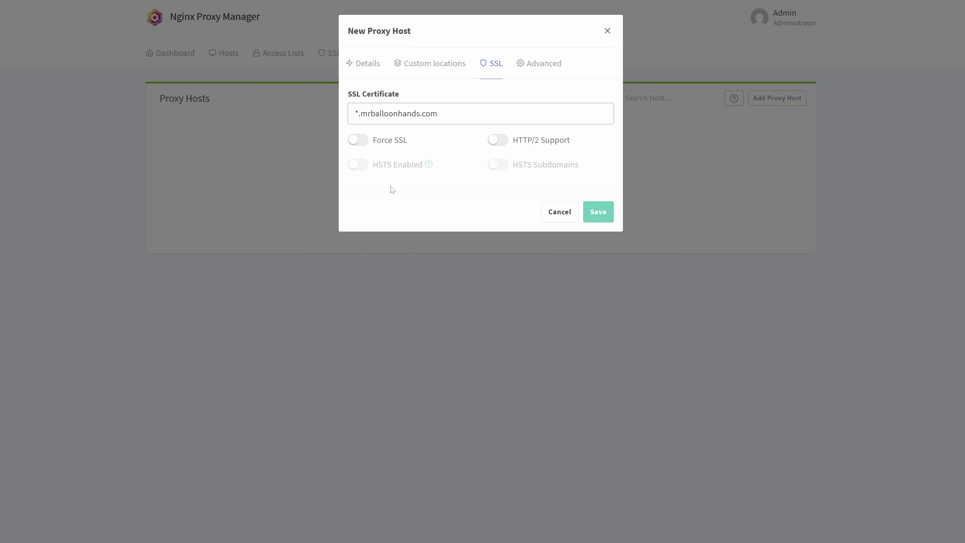
pyautogui.click(358, 140)
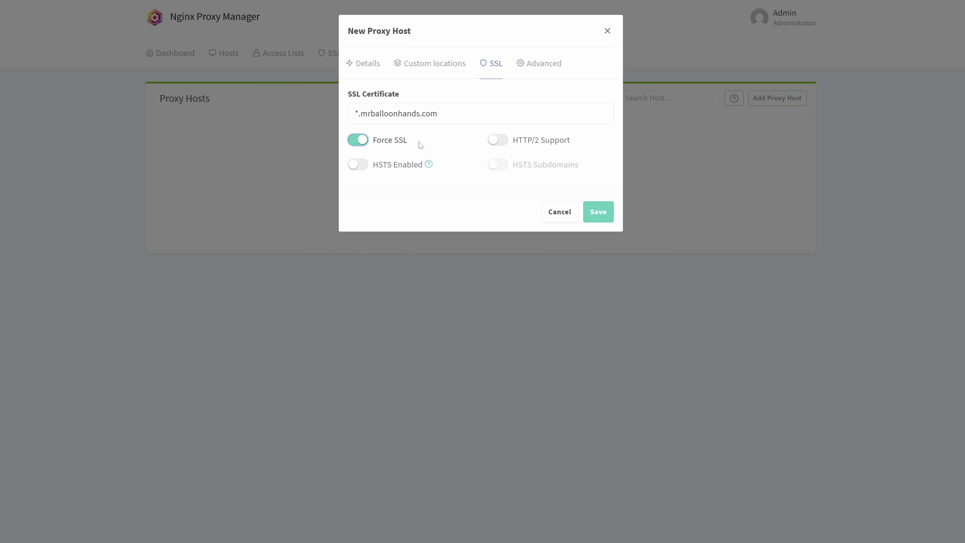
pyautogui.click(593, 213)
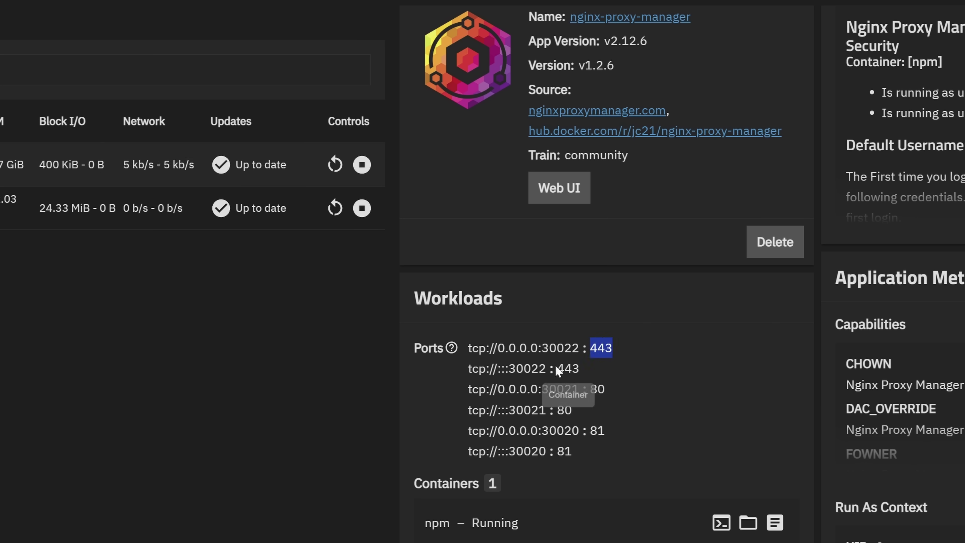
# Step: Select host port 30022 from Nginx Proxy Manager's 30022:443 port mapping
pyautogui.doubleClick(528, 373)
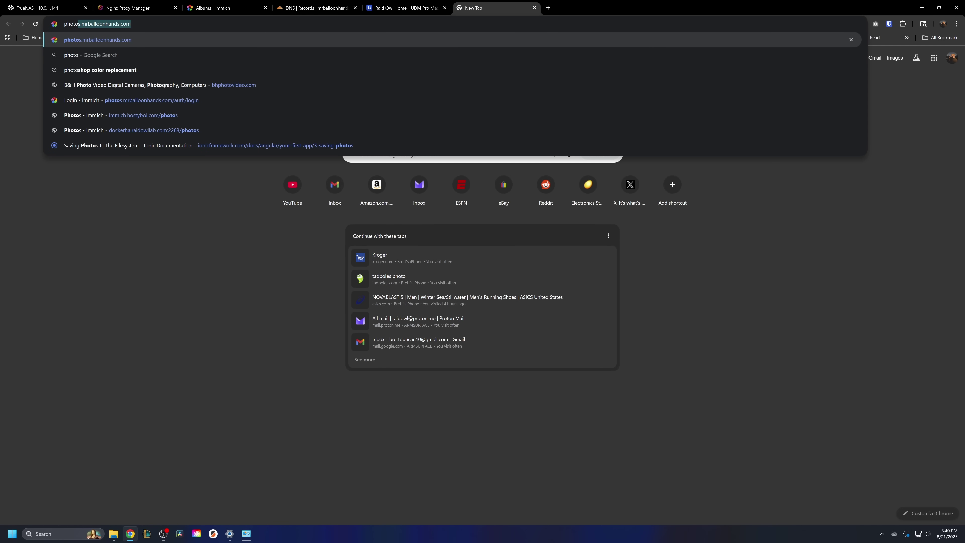
# Step: Open photos.mrballoonhands.com and confirm the Immich login page's connection is secure
pyautogui.press('Right')
pyautogui.press('Return')
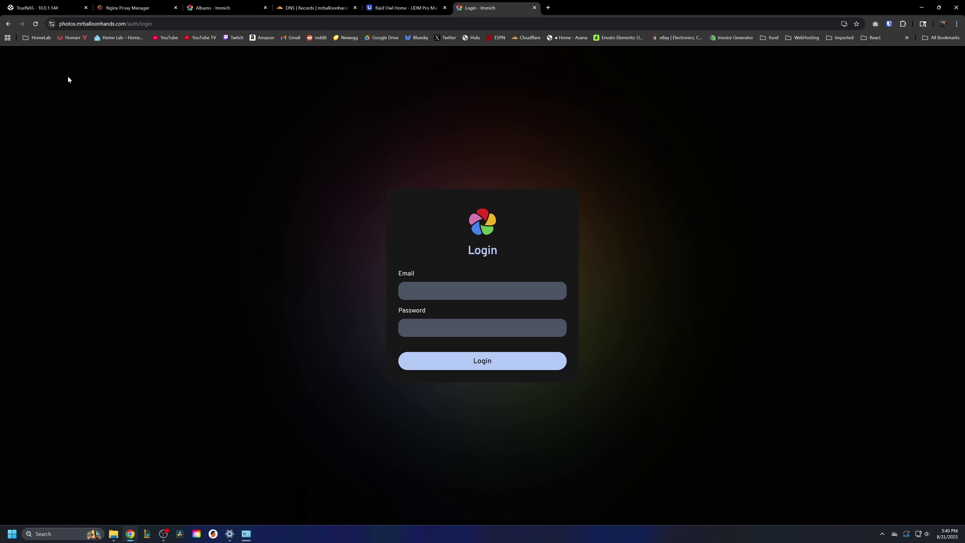
pyautogui.click(53, 25)
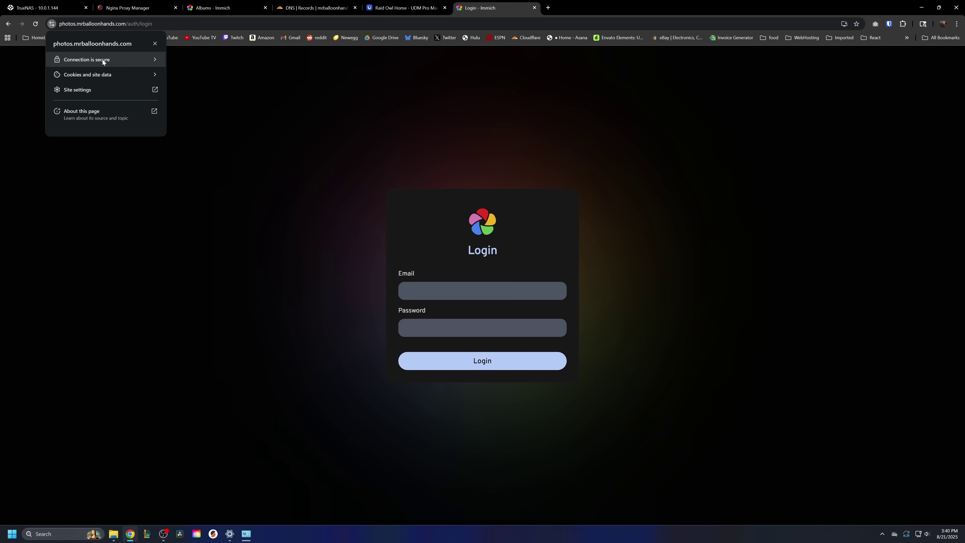
pyautogui.click(112, 61)
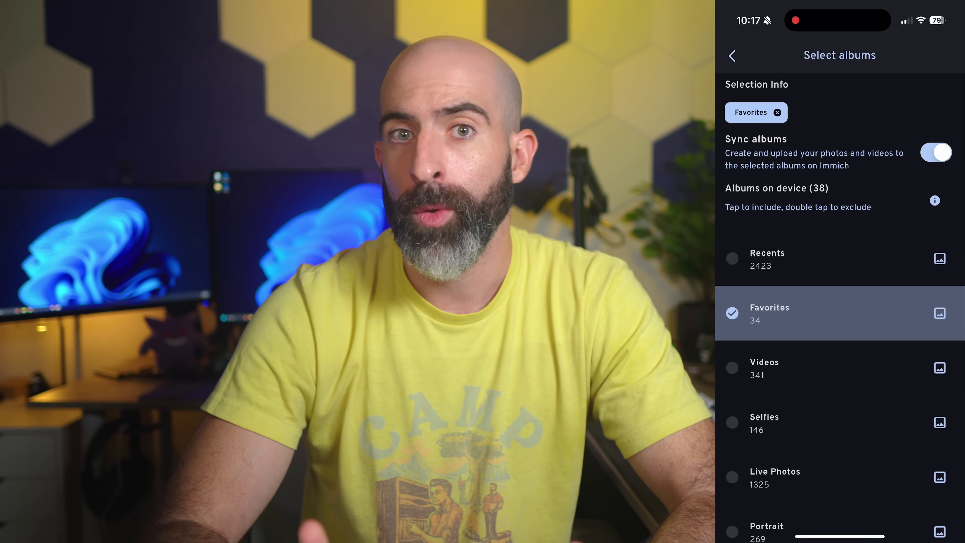
# Step: Scroll down to review the Favorites album selection and album sync in the Immich app backup screen
pyautogui.scroll(-2, 840, 311)
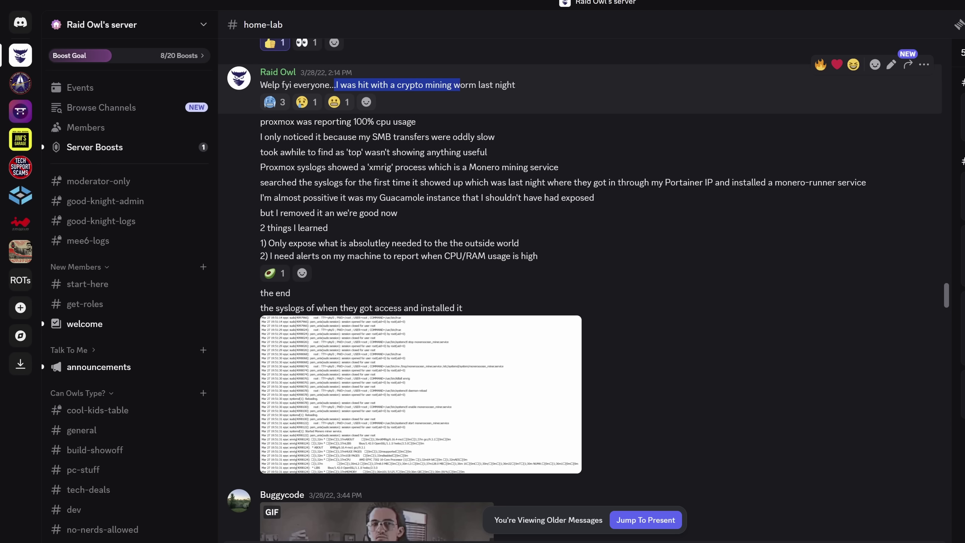
pyautogui.moveTo(460, 85); pyautogui.dragTo(530, 80)
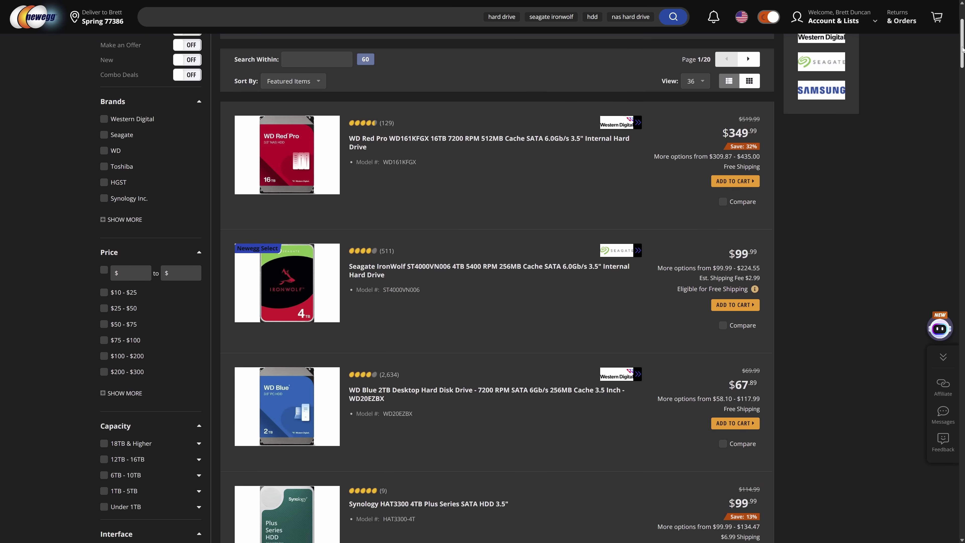
pyautogui.scroll(-5, 962, 62)
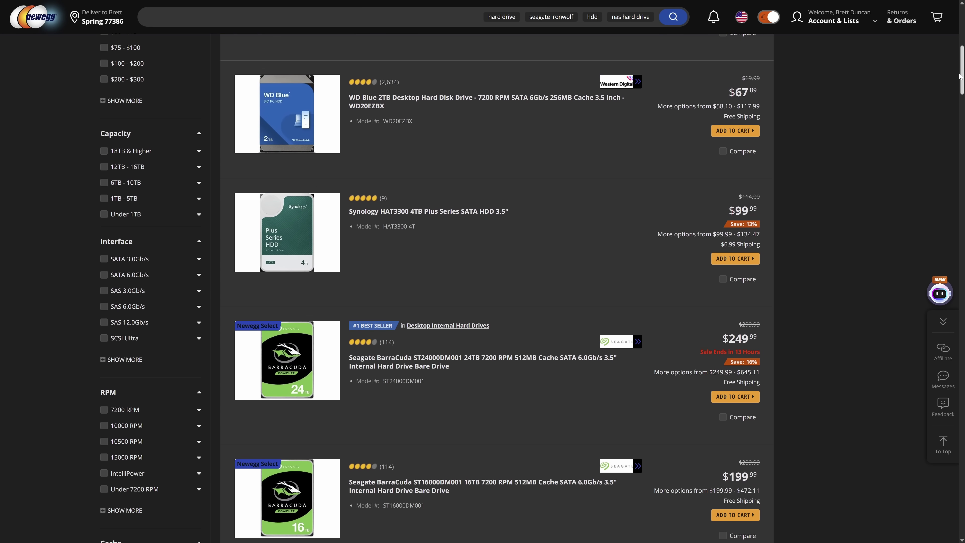